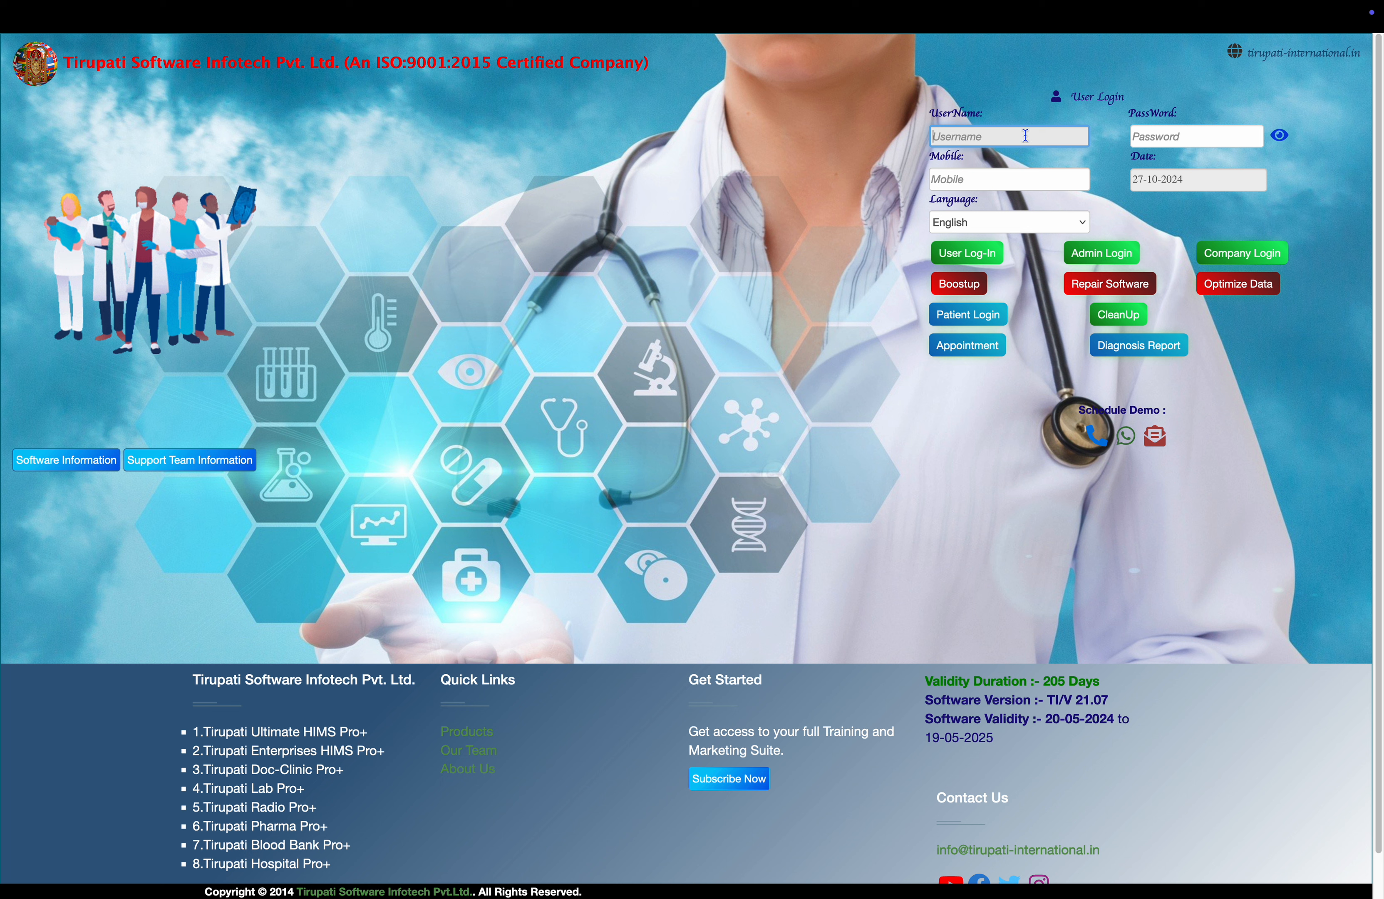
Log in to Tirupati HIMS with the user's username and password.
type("yogeshkl")
key("Tab")
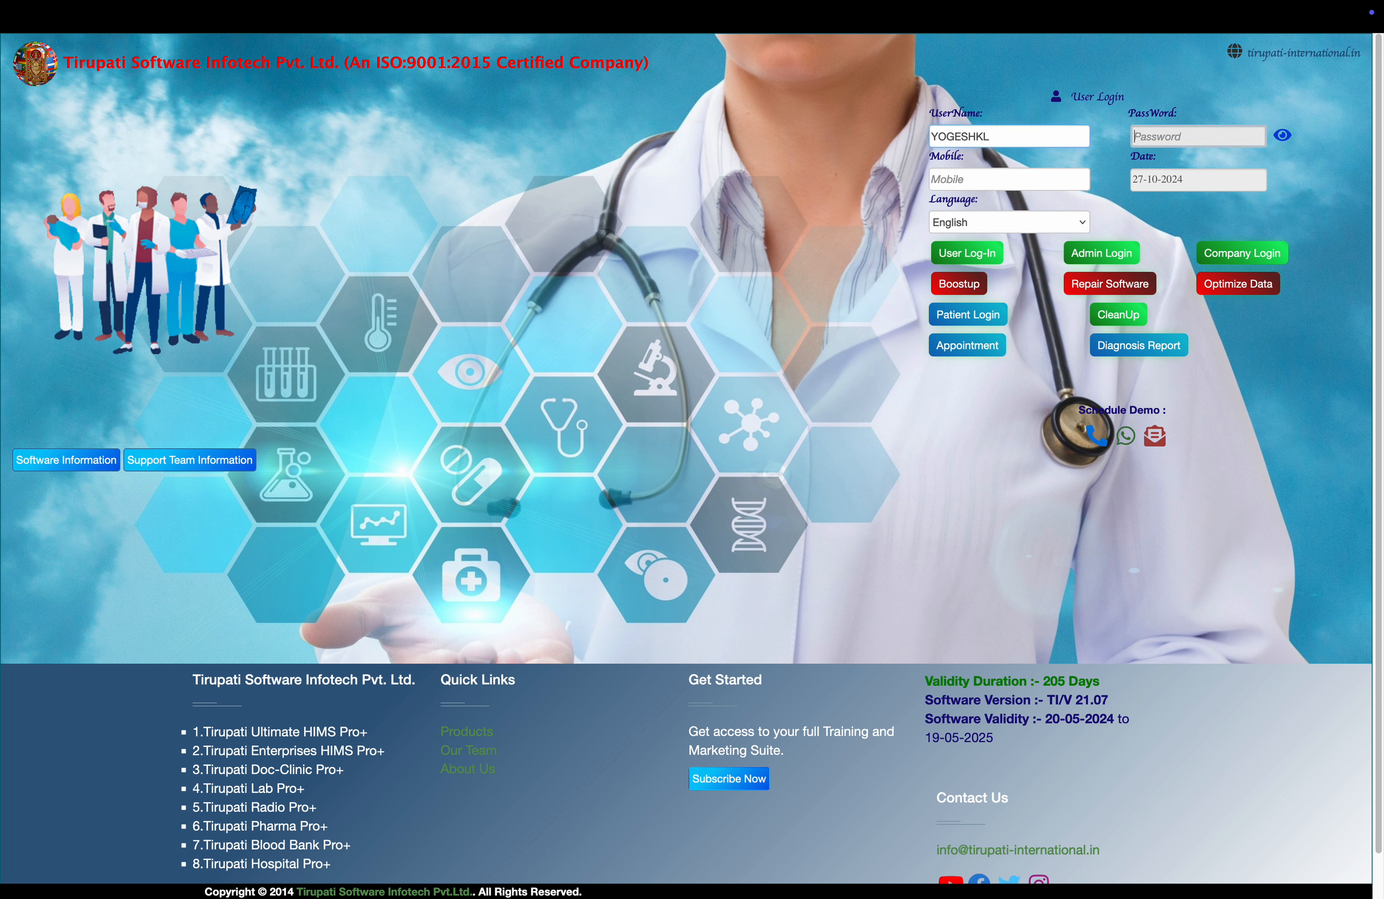
type("12345")
key("Return")
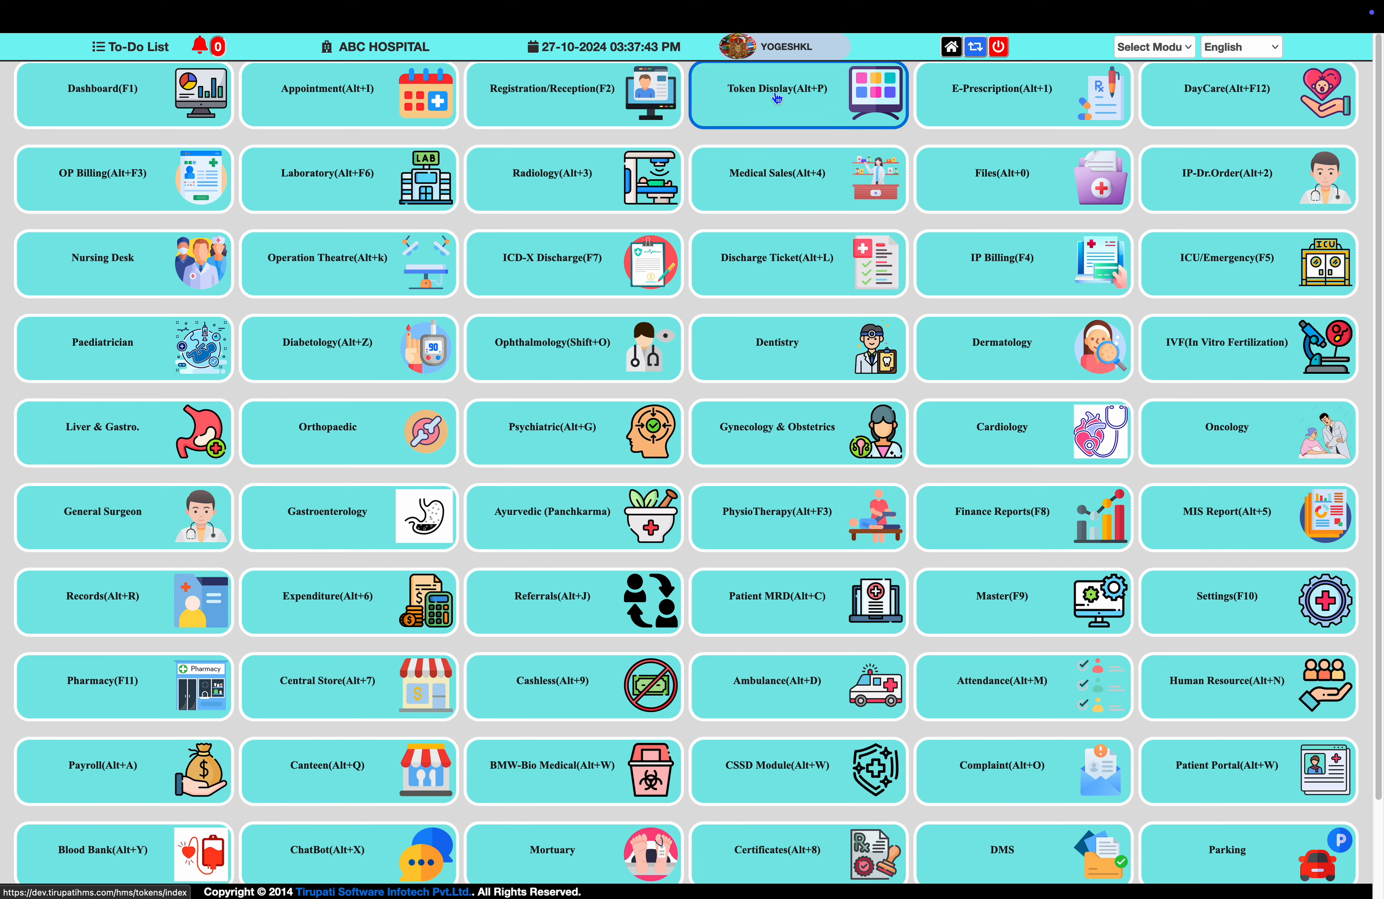
Open the Token Display module to list today's tokens for the five doctors.
left_click(777, 97)
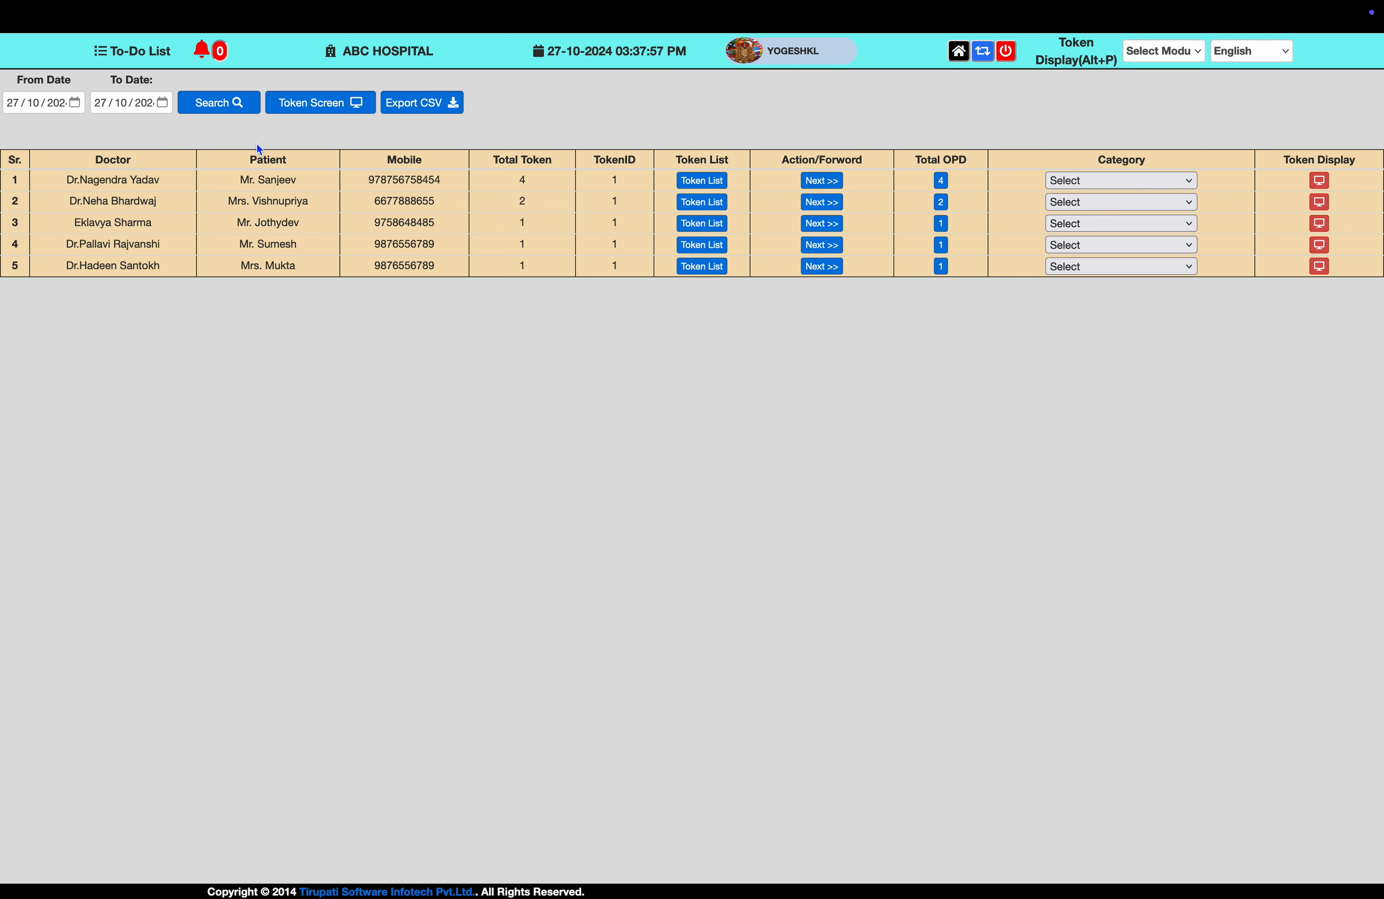
Review the Token Screen board of current and waiting tokens, then return to the token table.
left_click(328, 115)
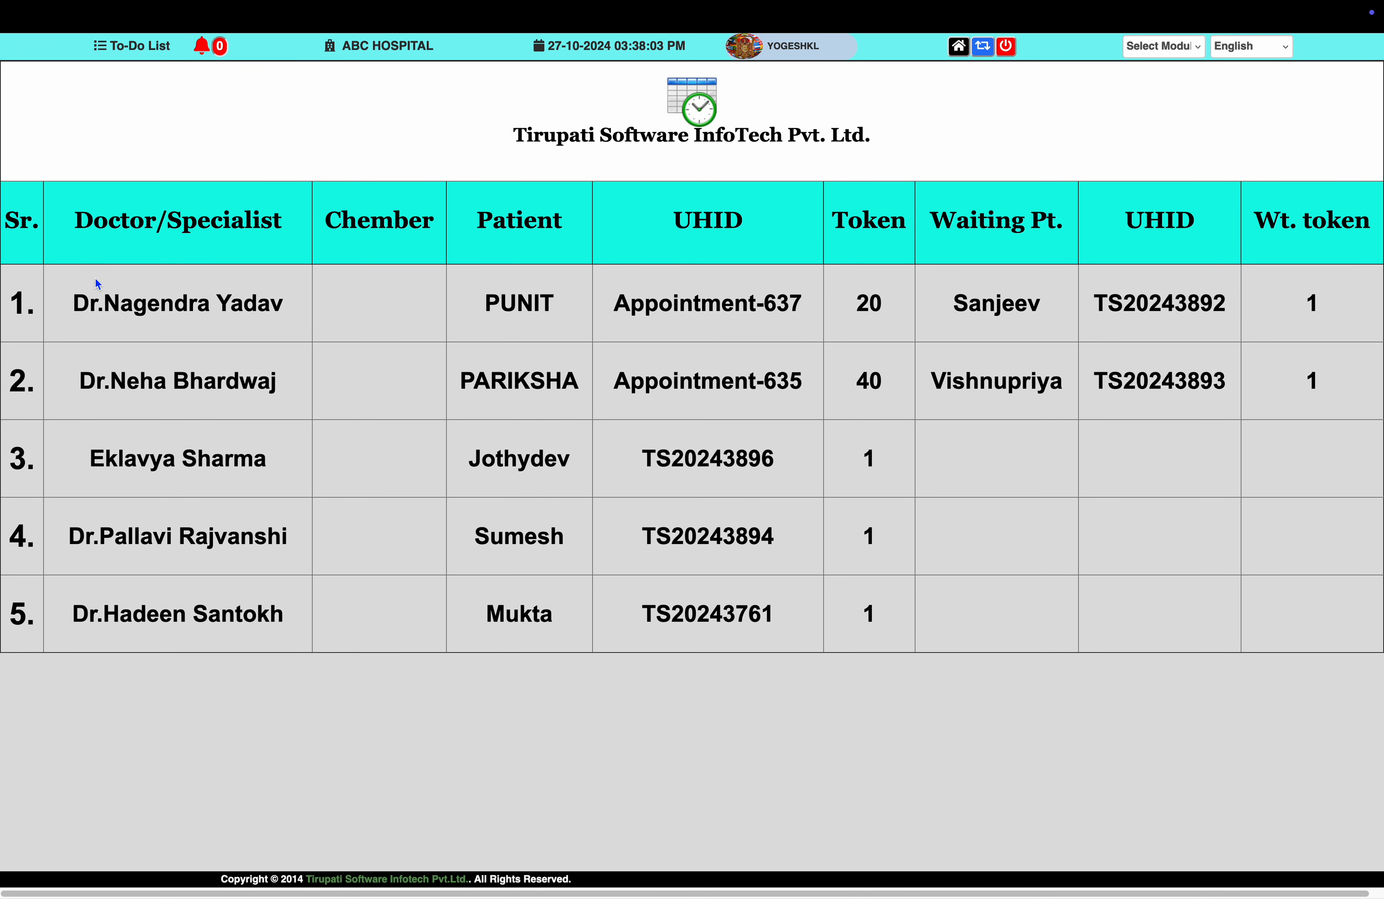
double_click(505, 309)
left_click(704, 305)
double_click(703, 304)
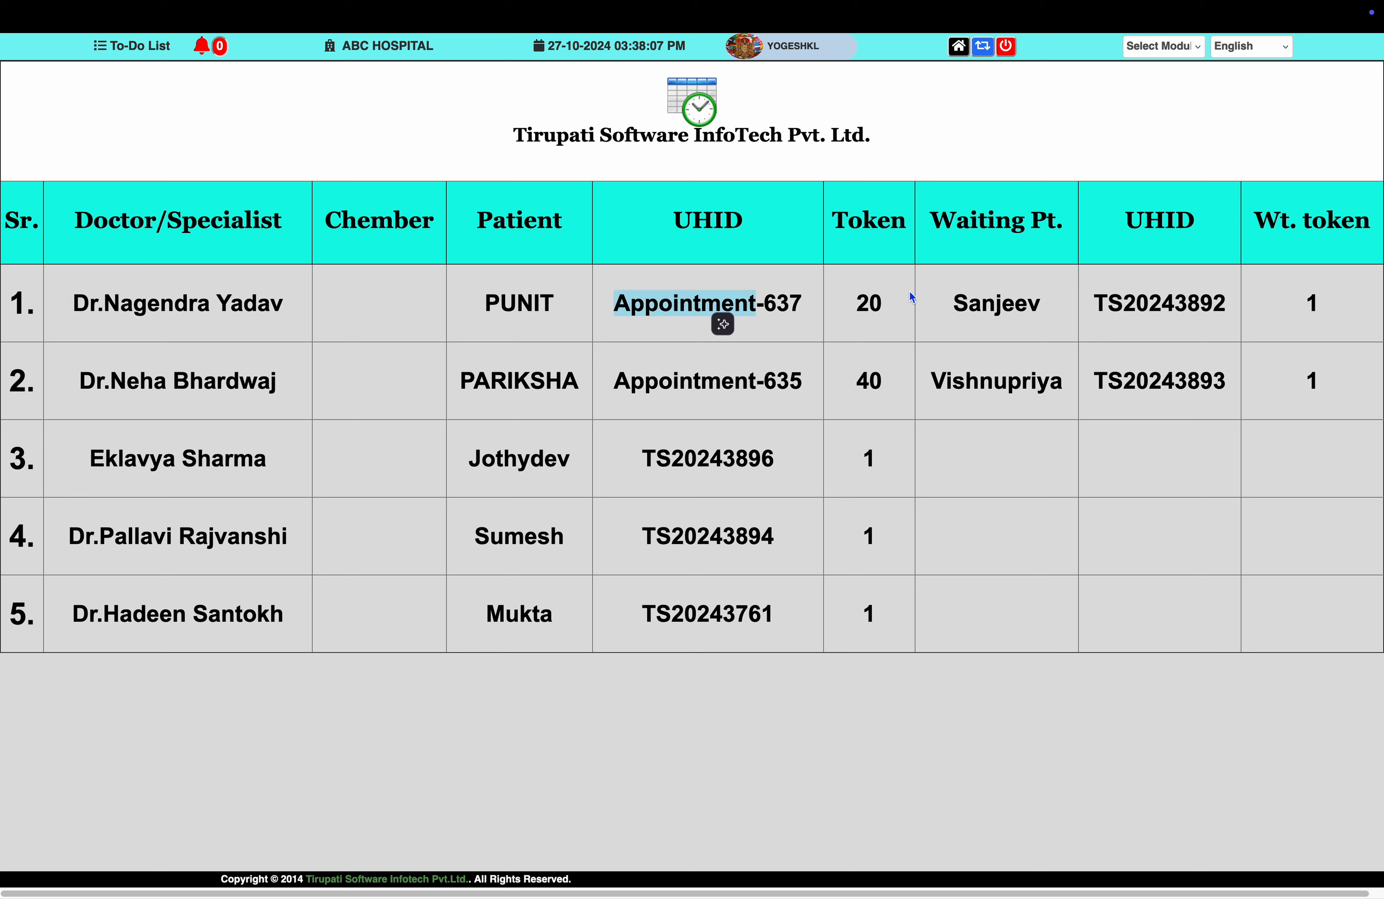
left_click(869, 314)
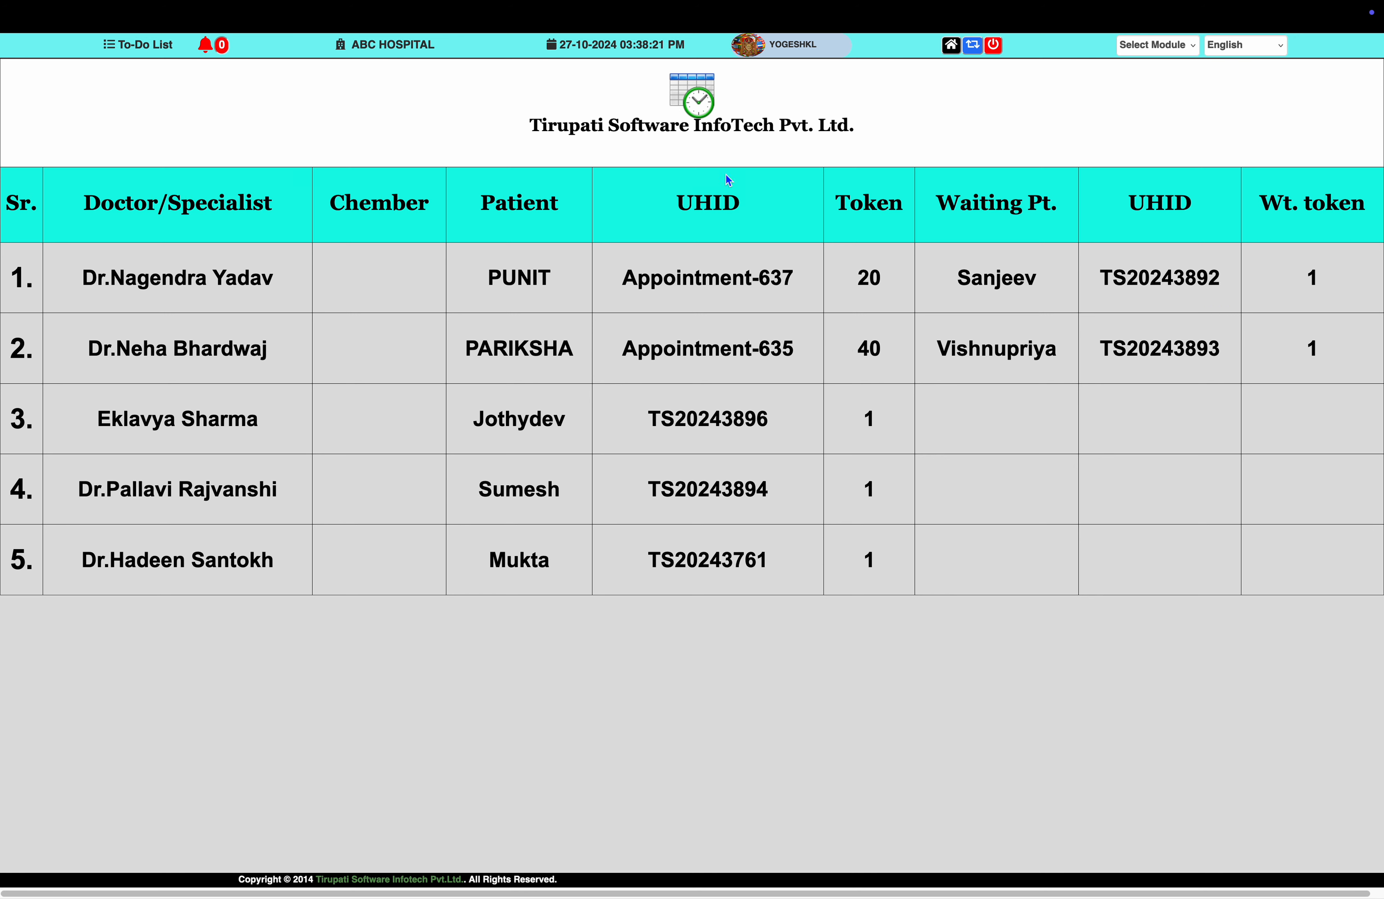
mouse_move(133, 6)
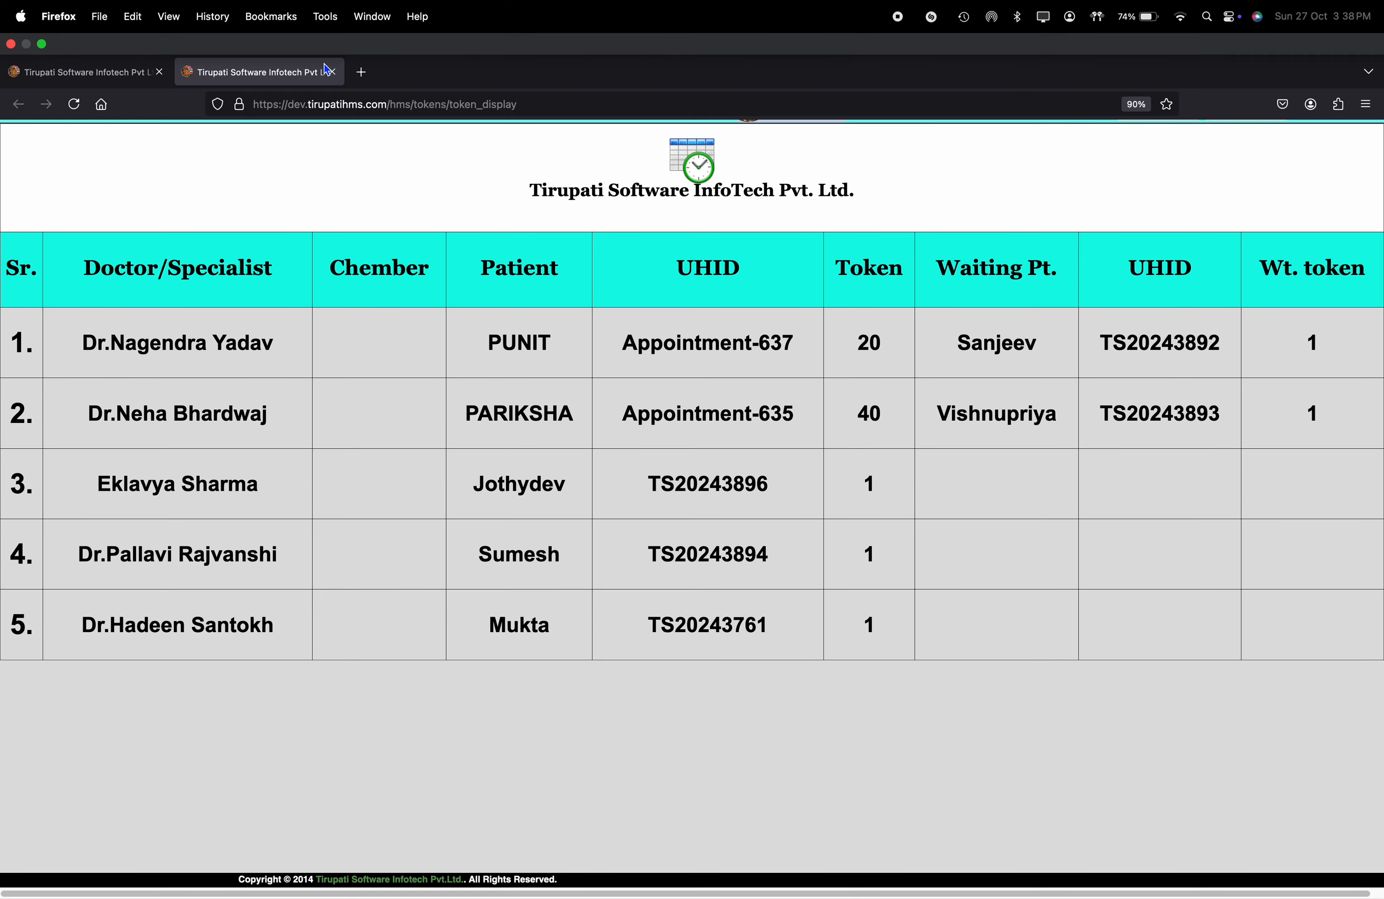
left_click(133, 58)
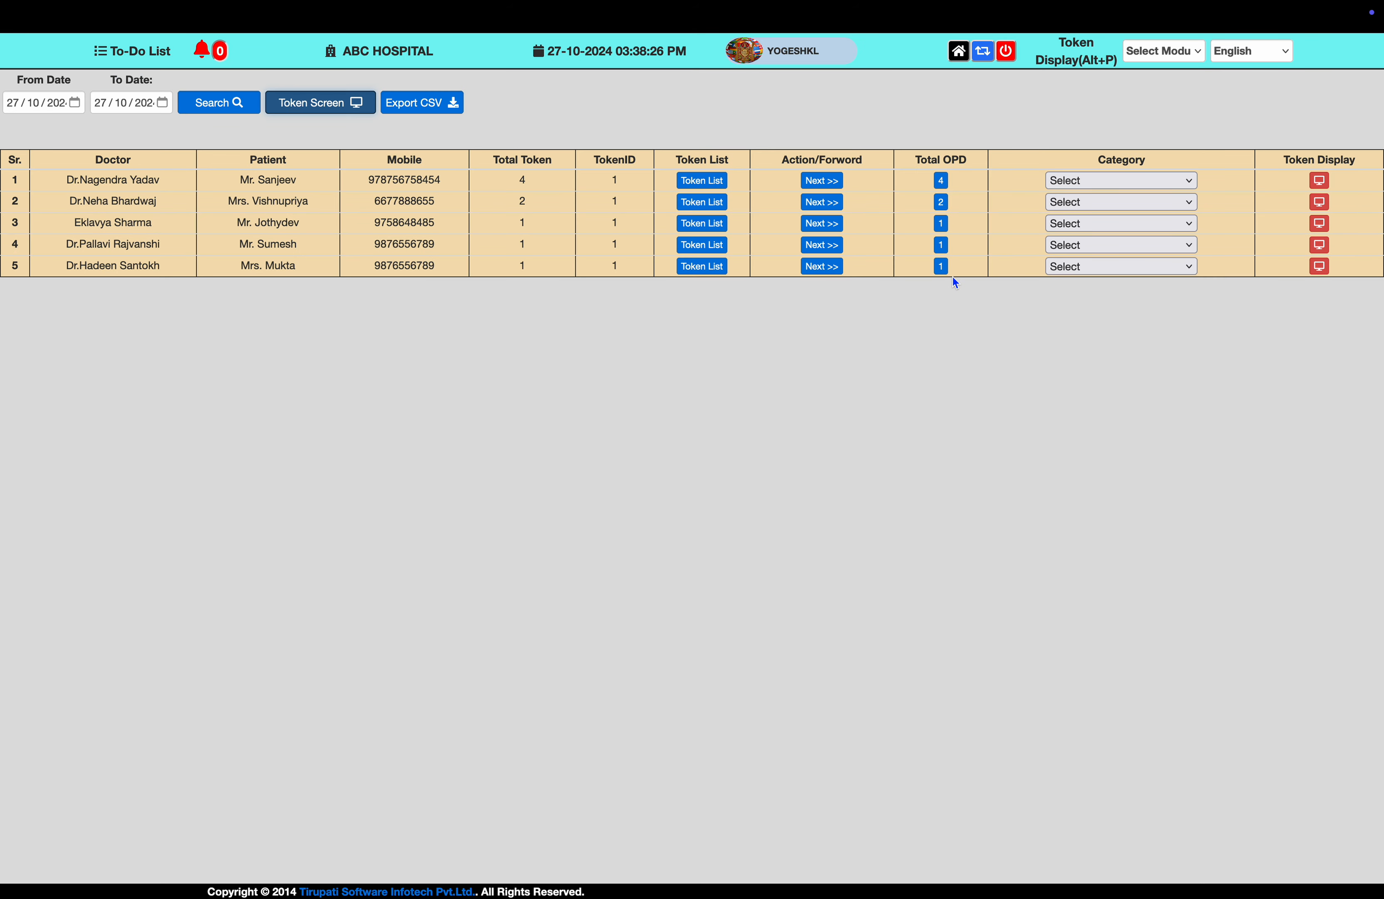
left_click(1320, 181)
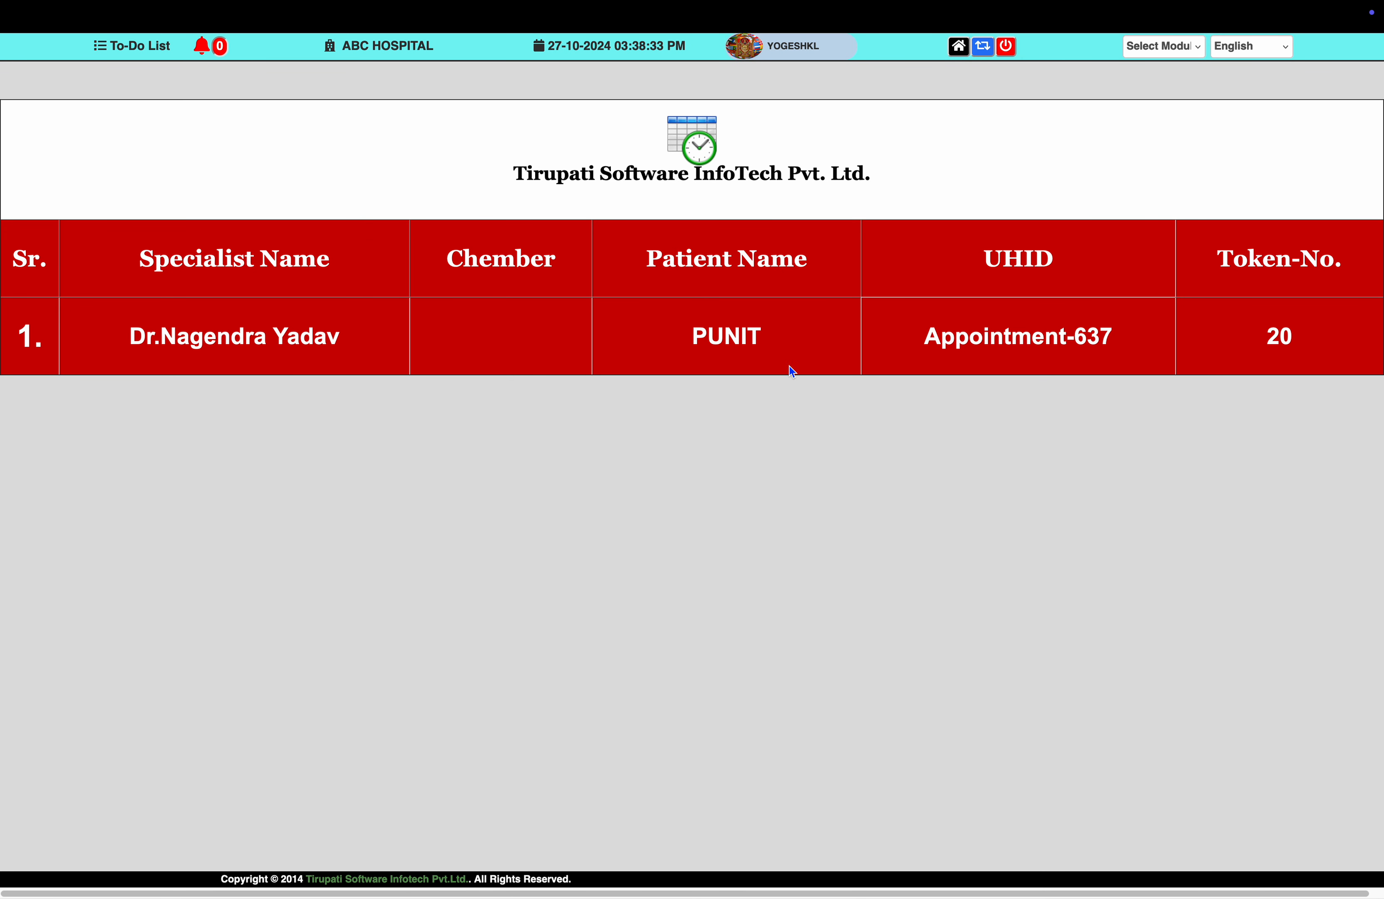
double_click(730, 339)
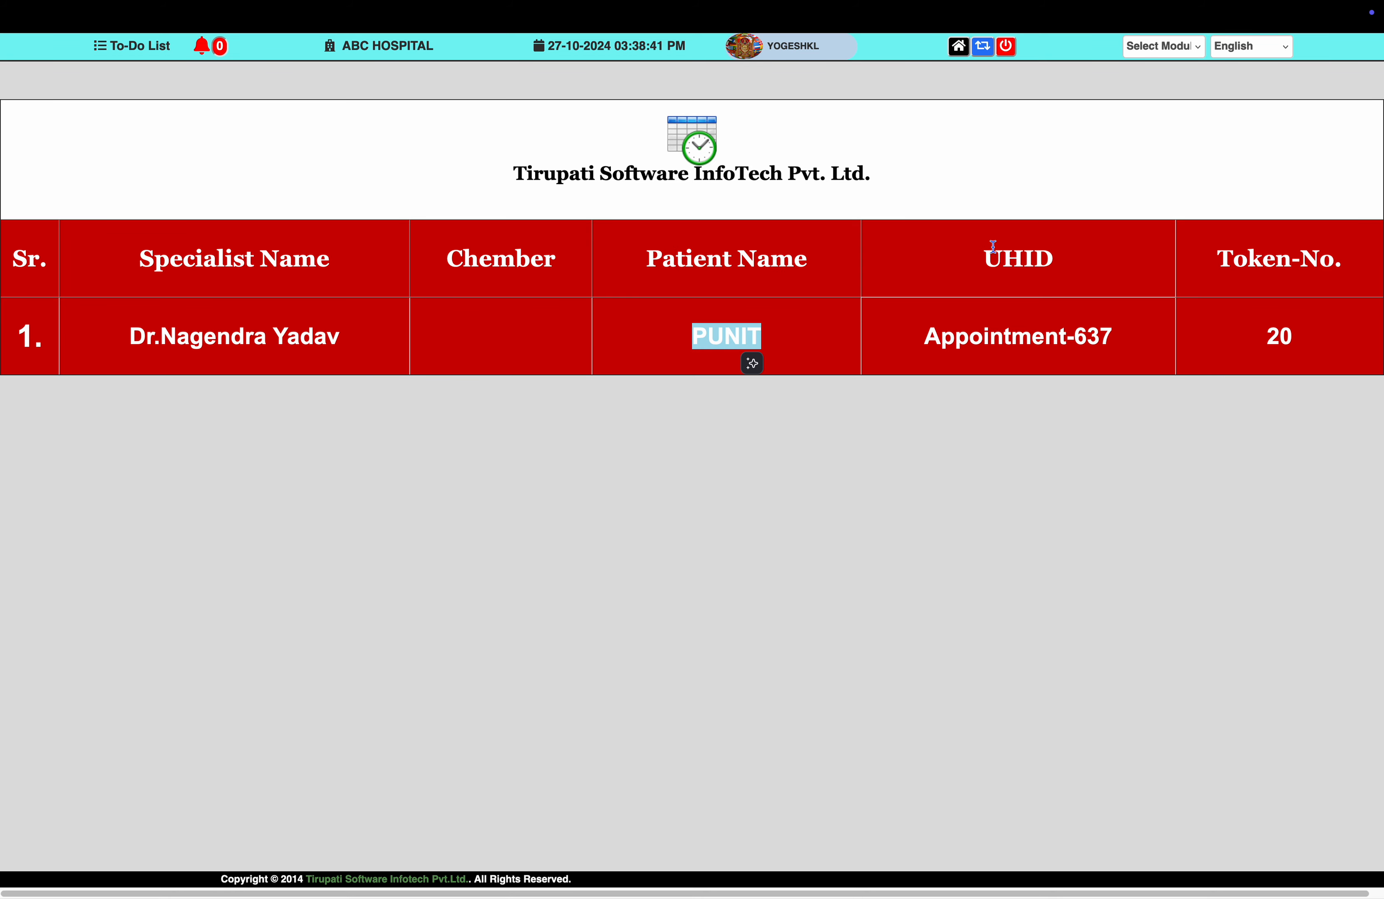
key("super+w")
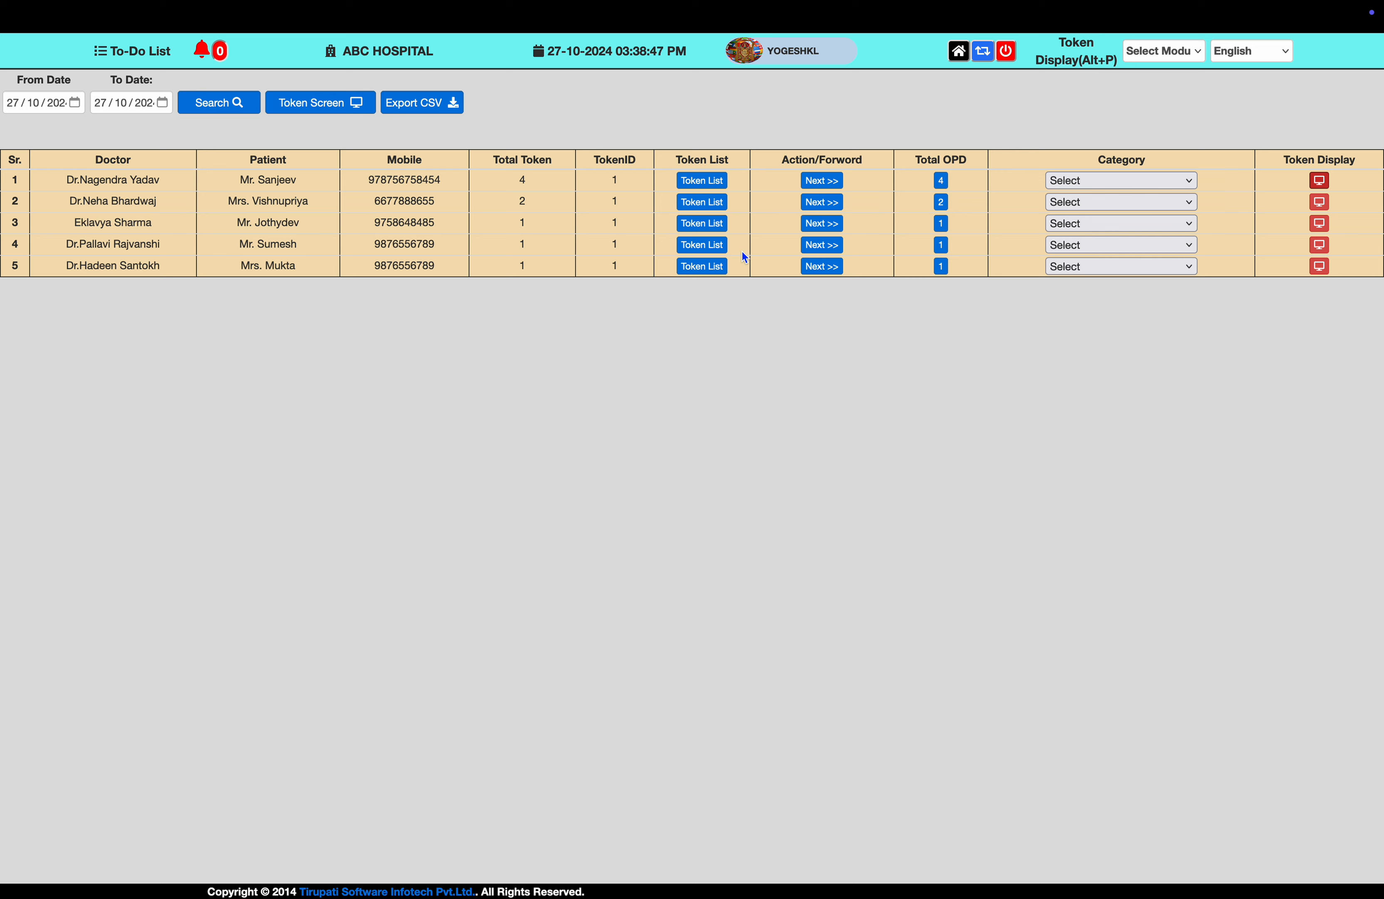
Show the first doctor's patient cards (tokens 1, 2, 3, 20) and start adding vitals for token 1.
left_click(947, 188)
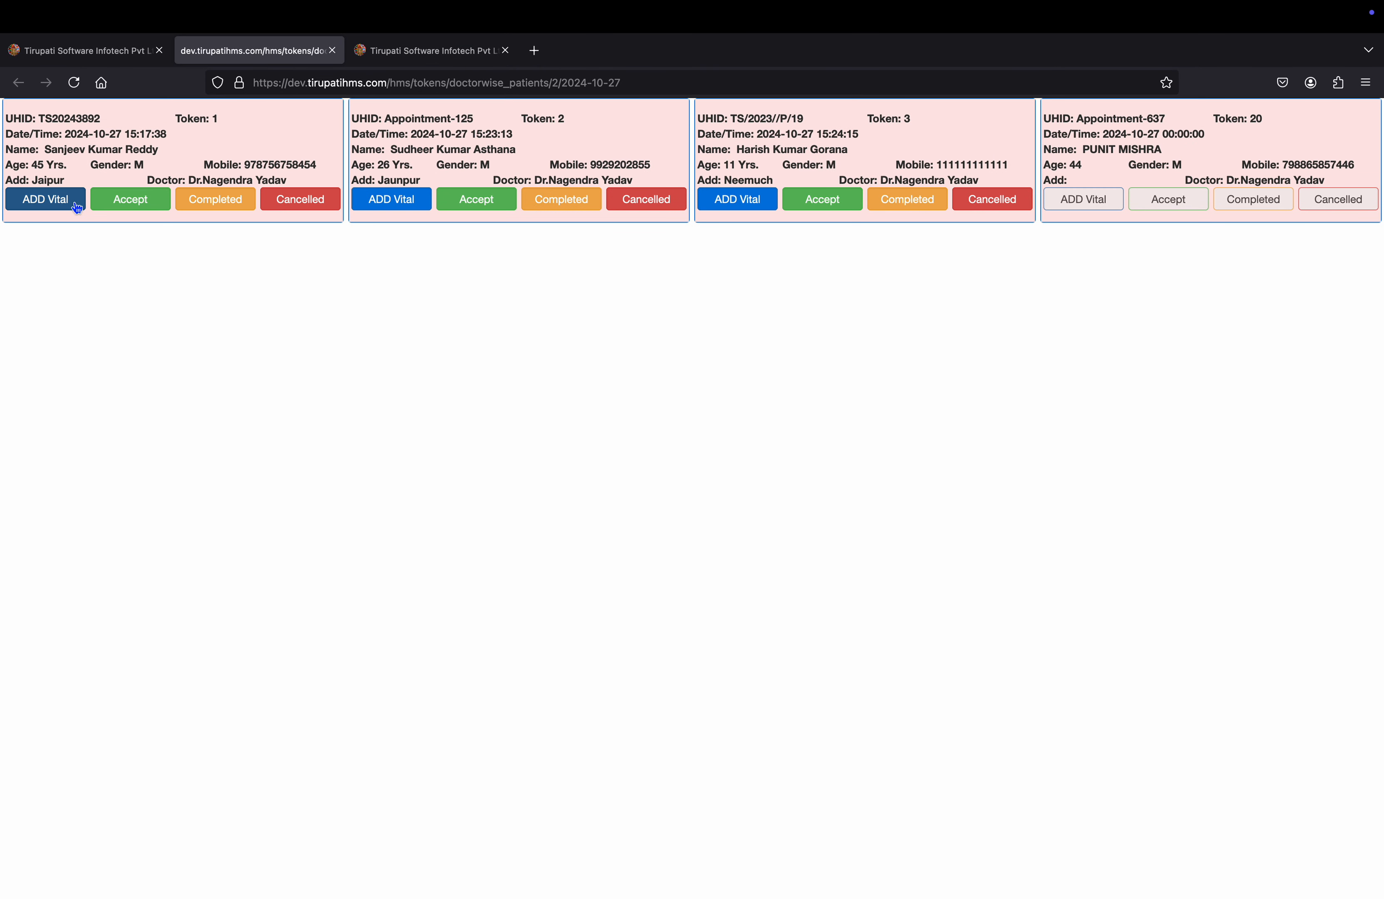
left_click(50, 208)
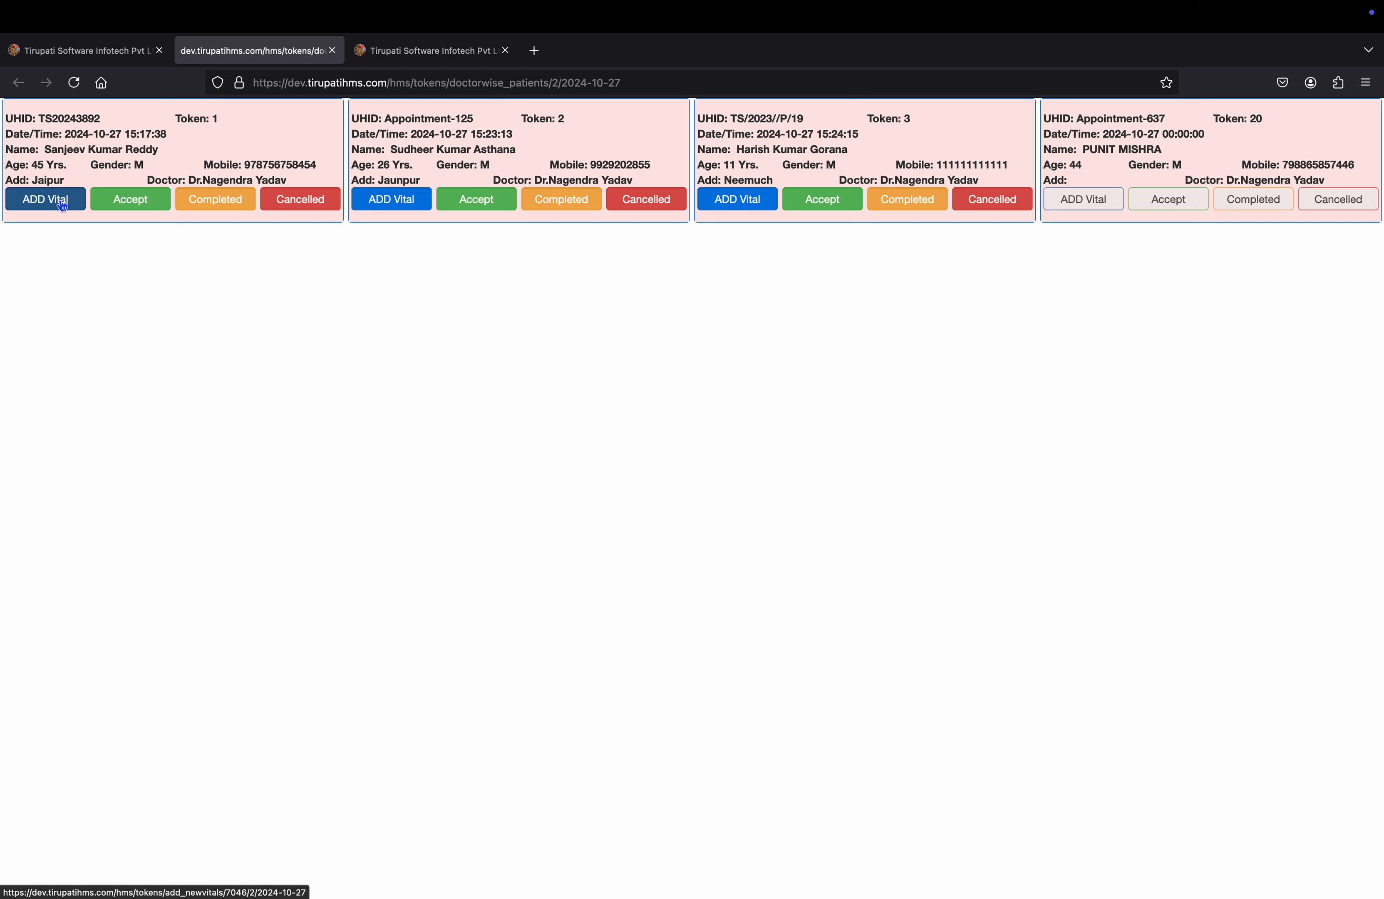
left_click(158, 209)
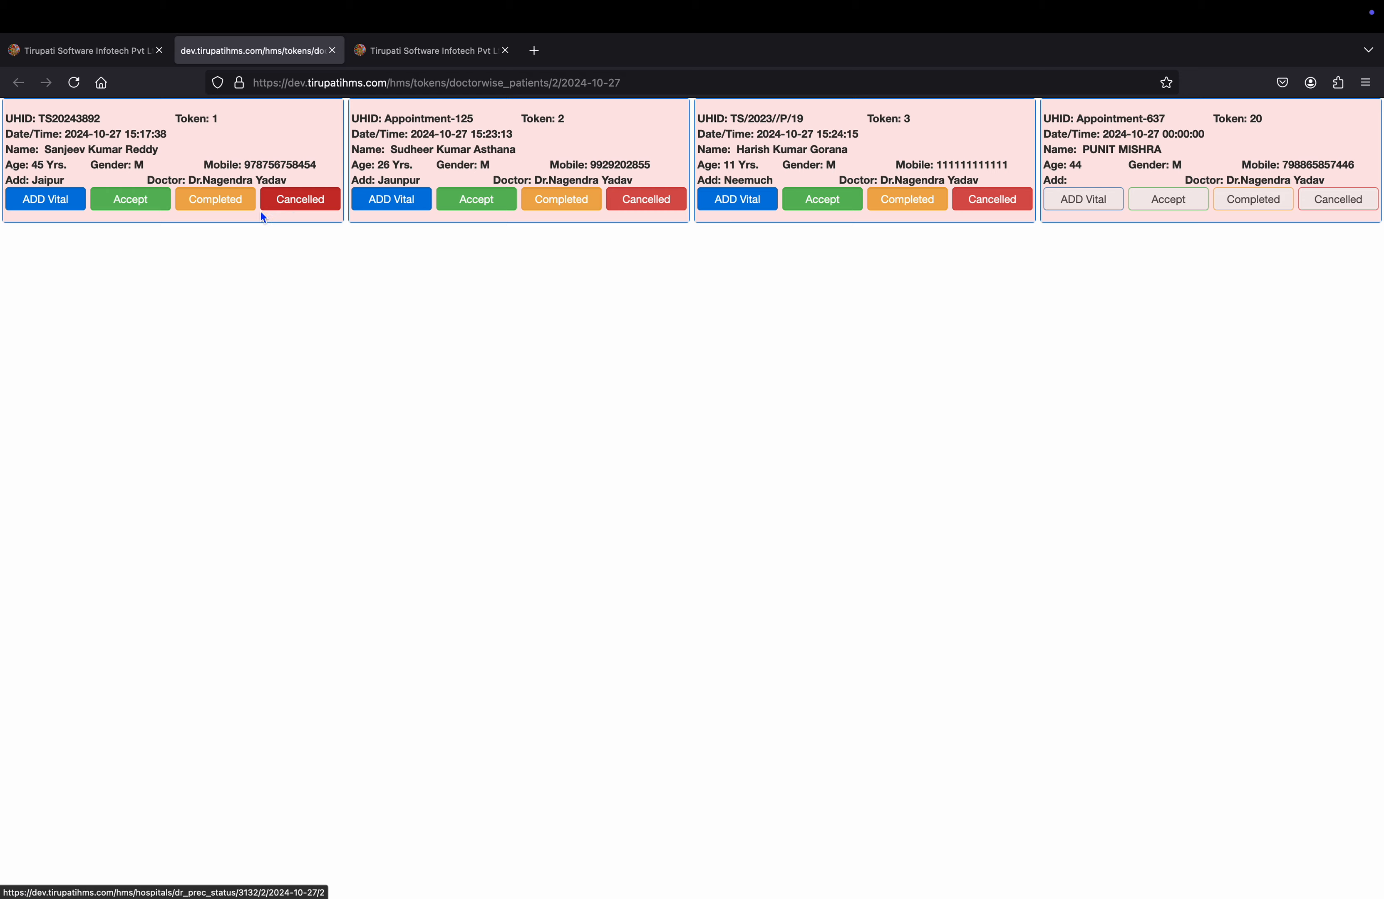
left_click(55, 213)
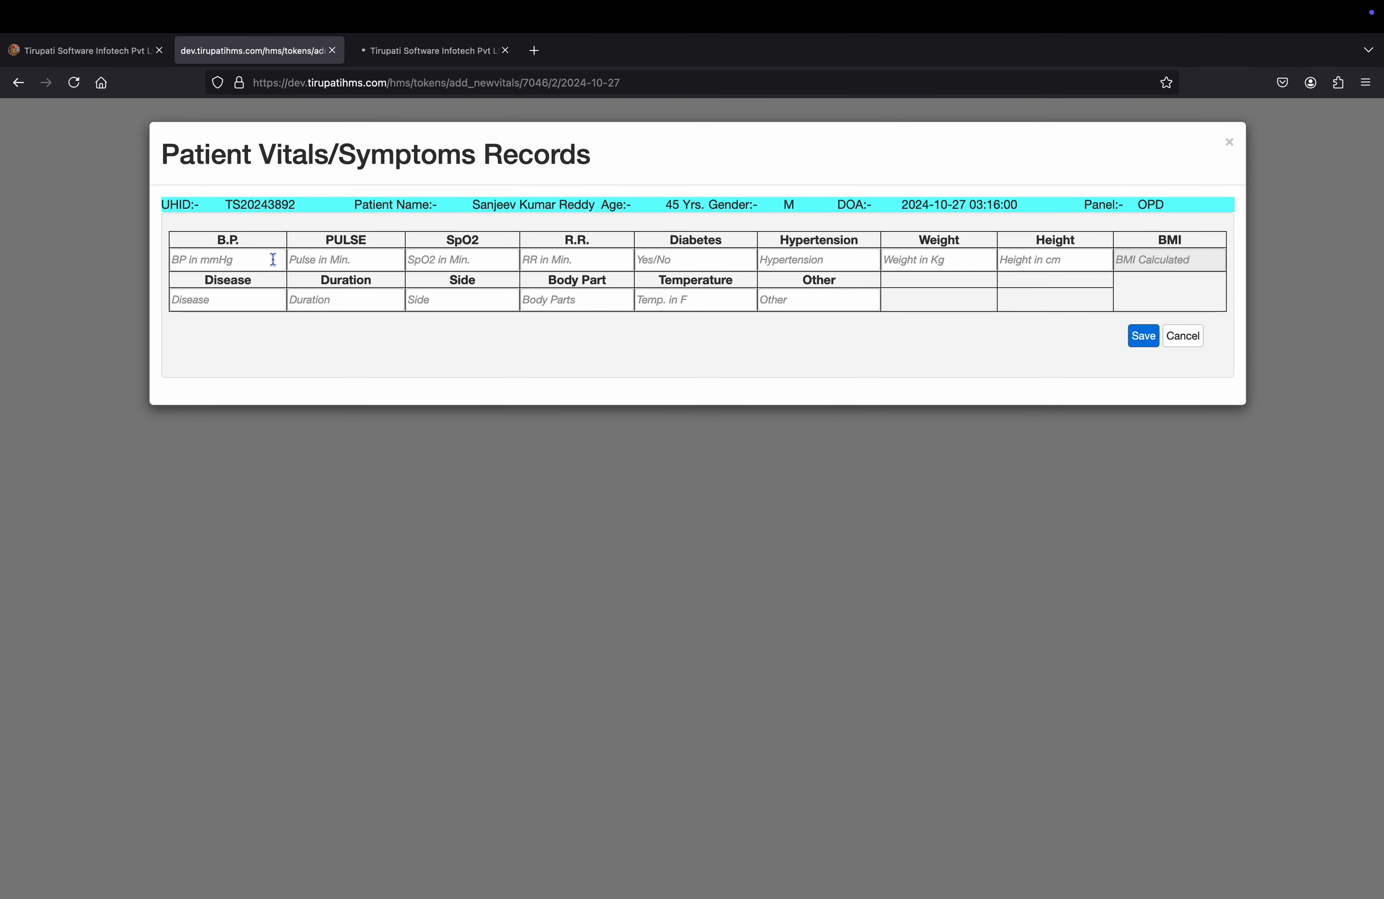
Enter the blood pressure as 120/80 mmHg.
left_click(273, 259)
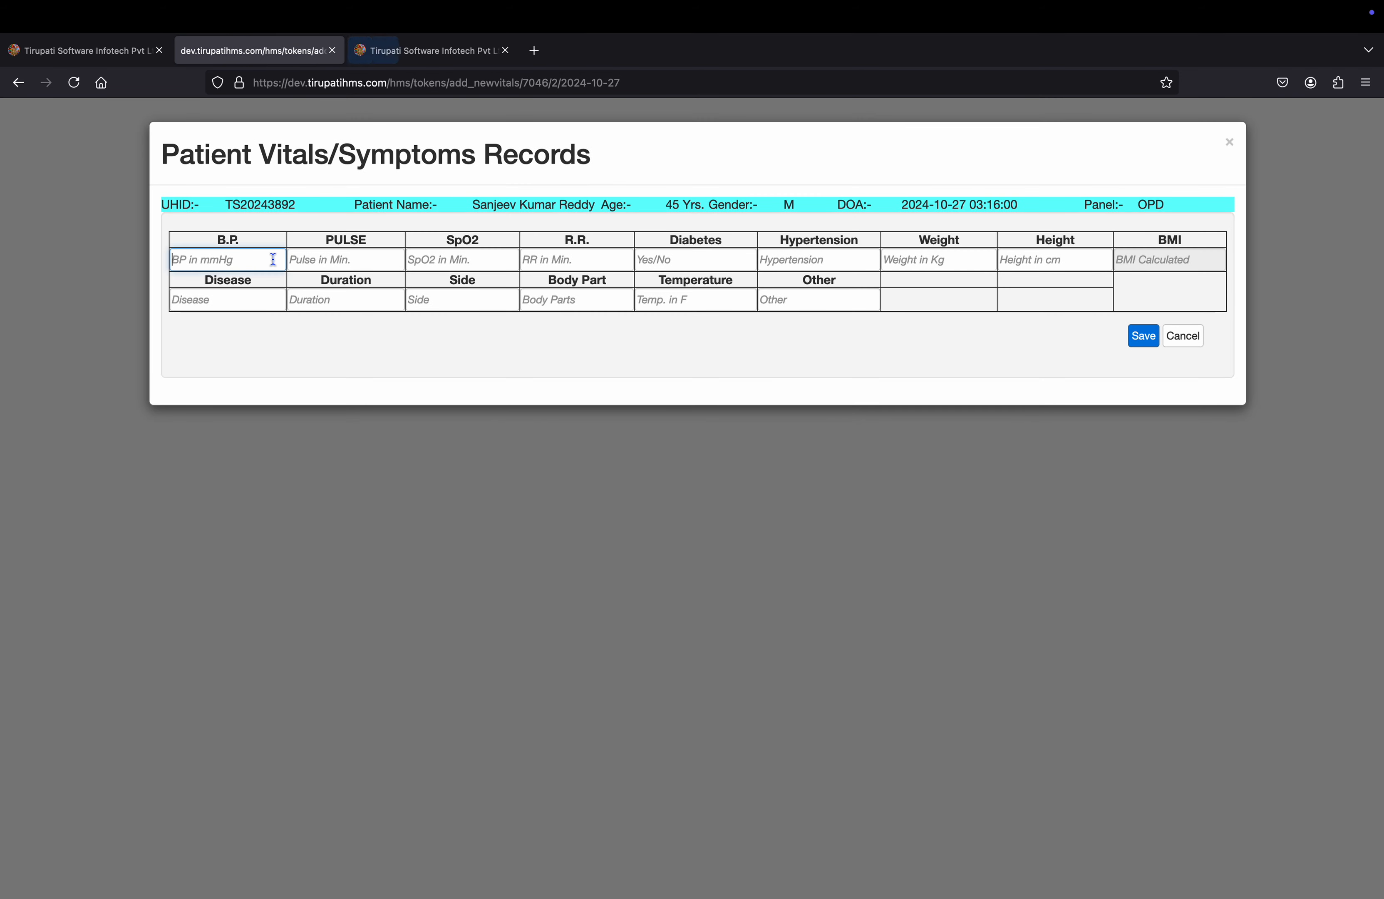
type("120")
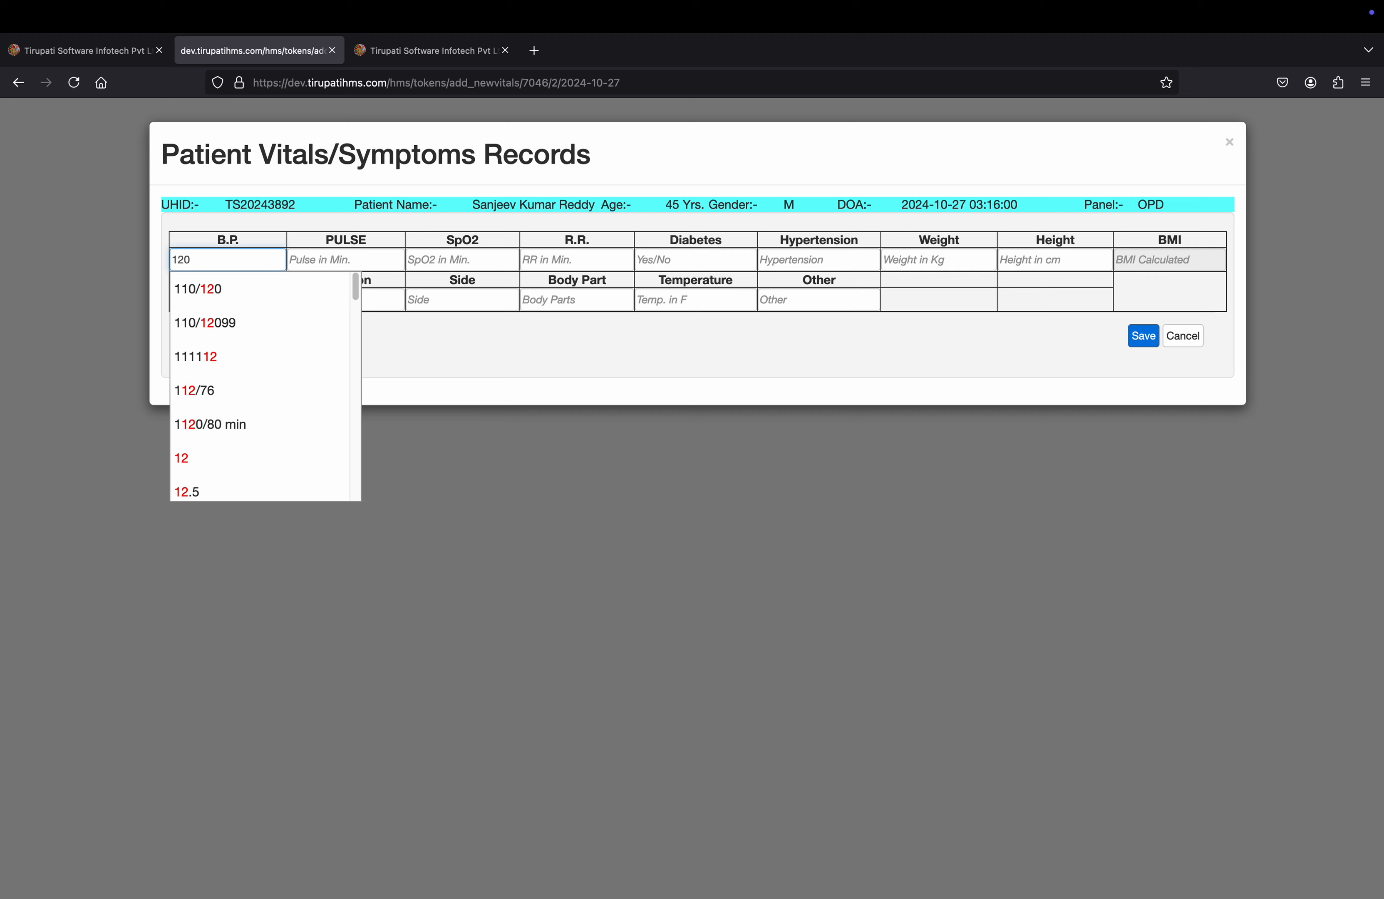
type("/80")
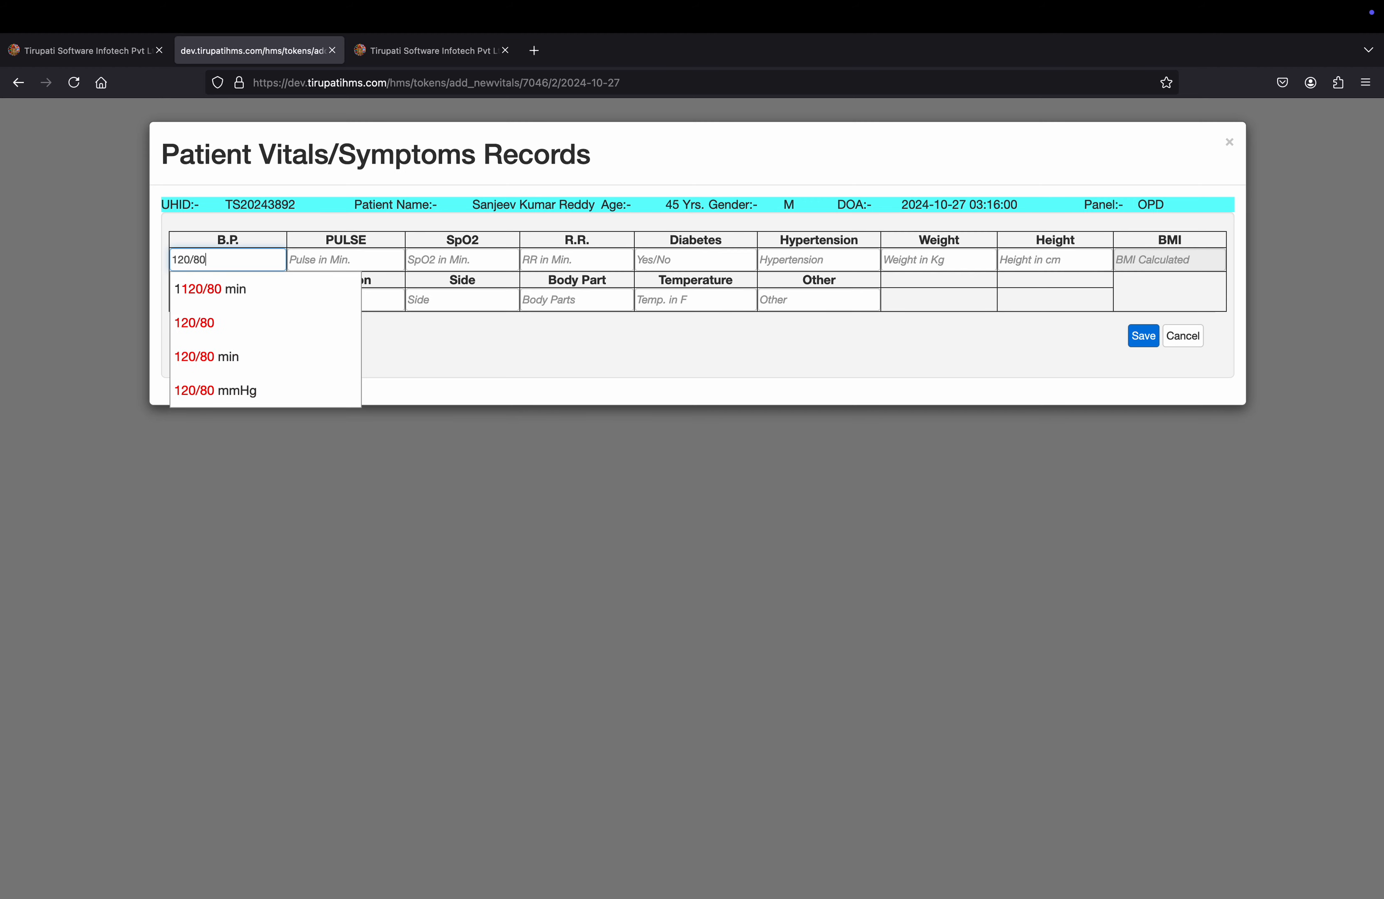
type(" MMH")
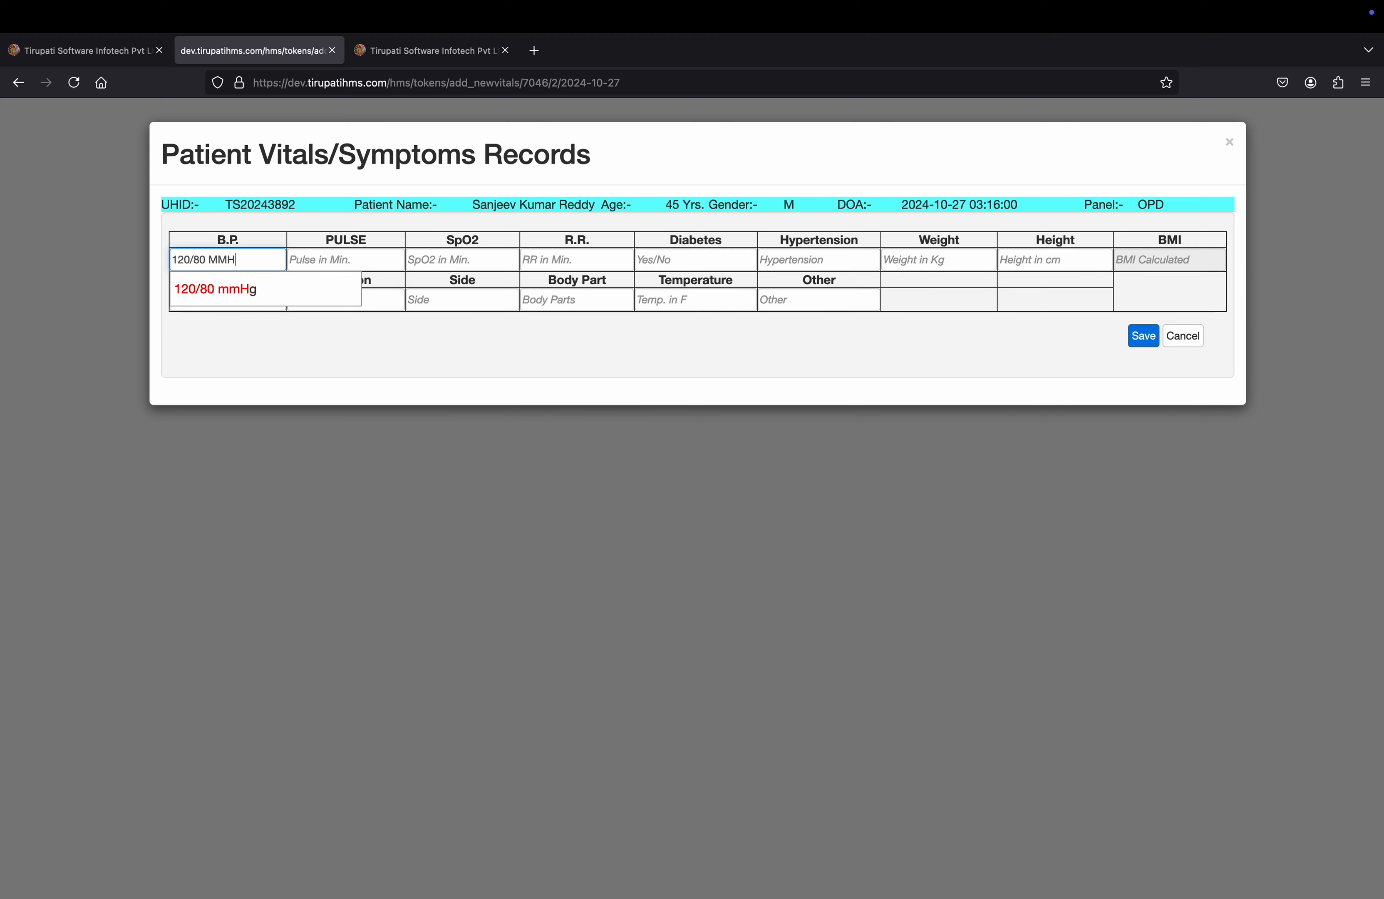
key("BackSpace")
key("BackSpace")
key("BackSpace")
key("BackSpace")
type("mmhg")
key("BackSpace")
key("BackSpace")
type("Hg")
key("Tab")
Enter pulse 86/Min, SpO2 76/Min and R.R. 16/Min.
type("86/Min")
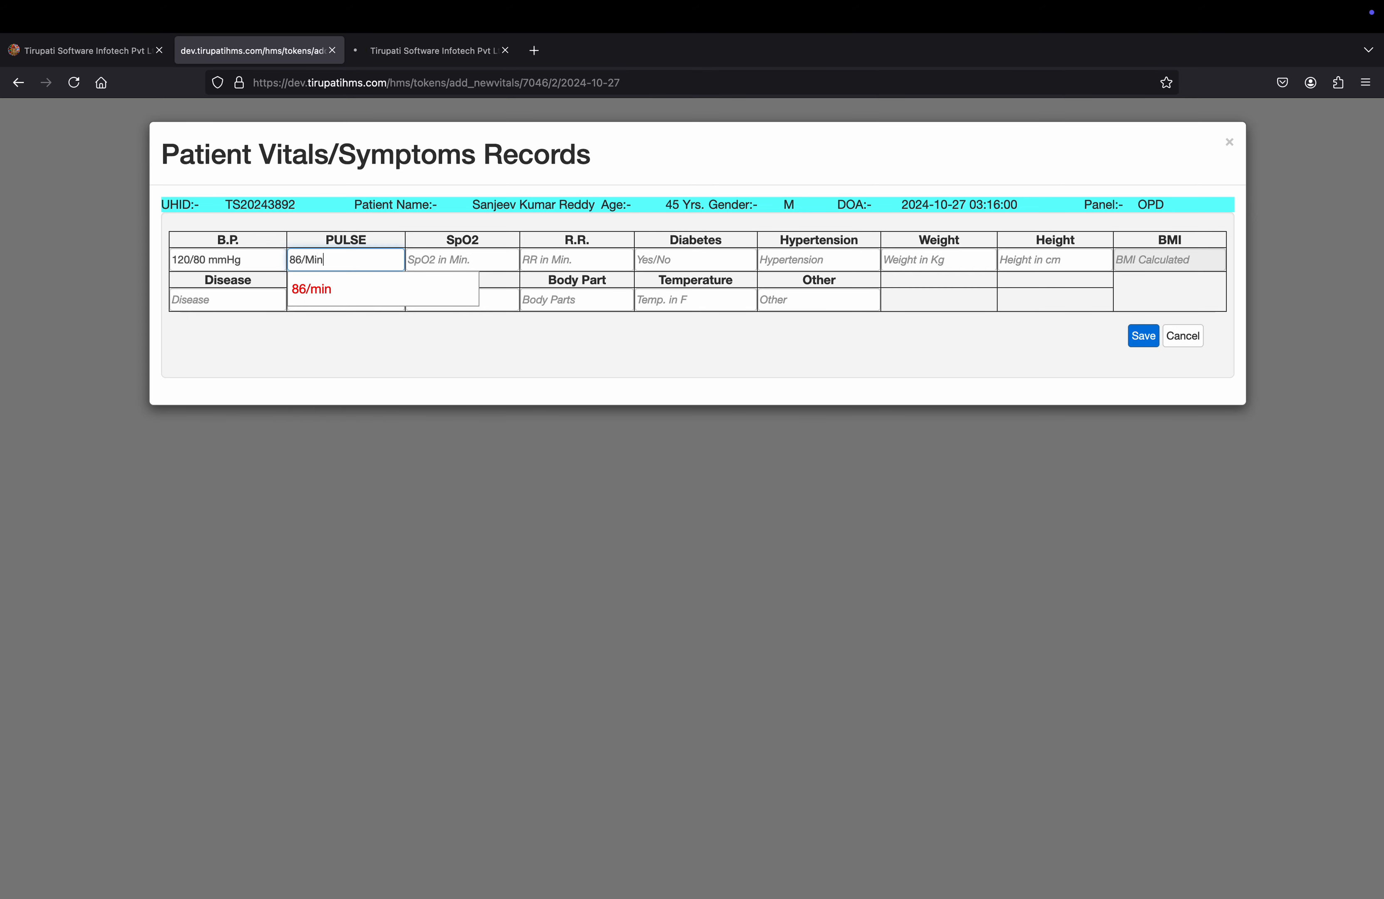
key("Tab")
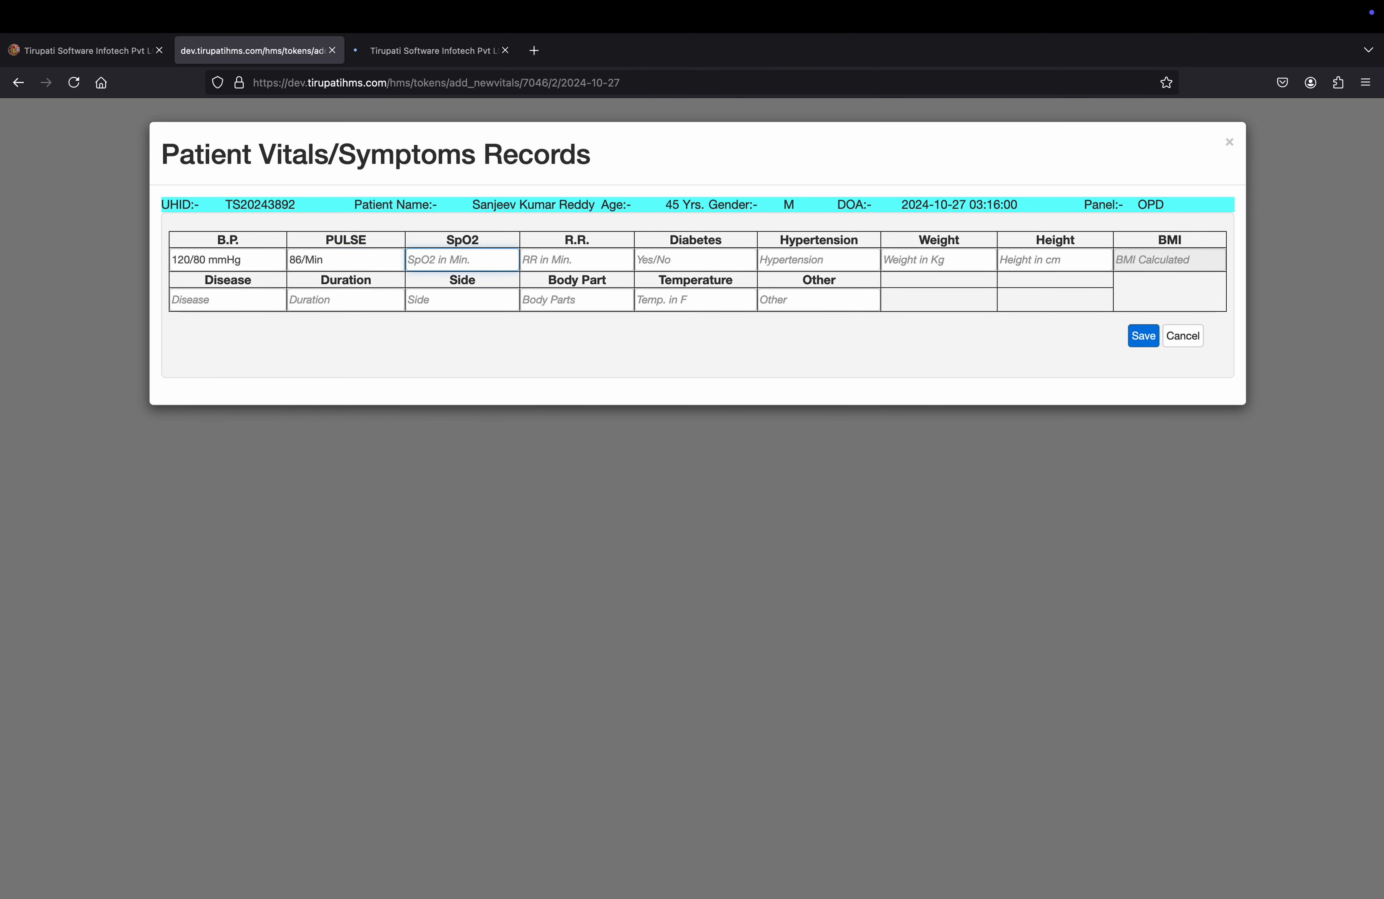
type("76/Min")
key("Tab")
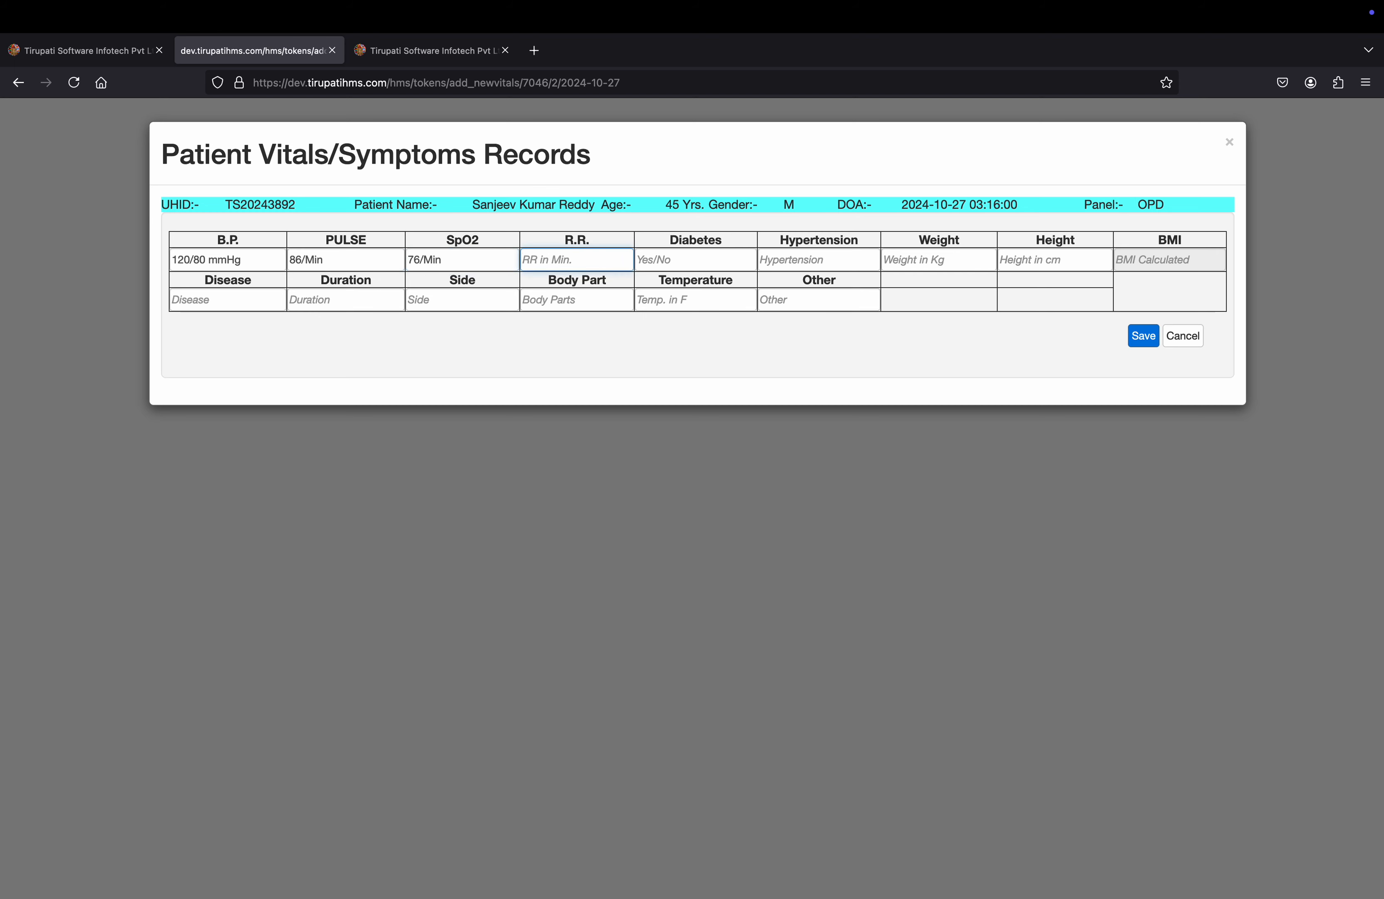
type("16/Min")
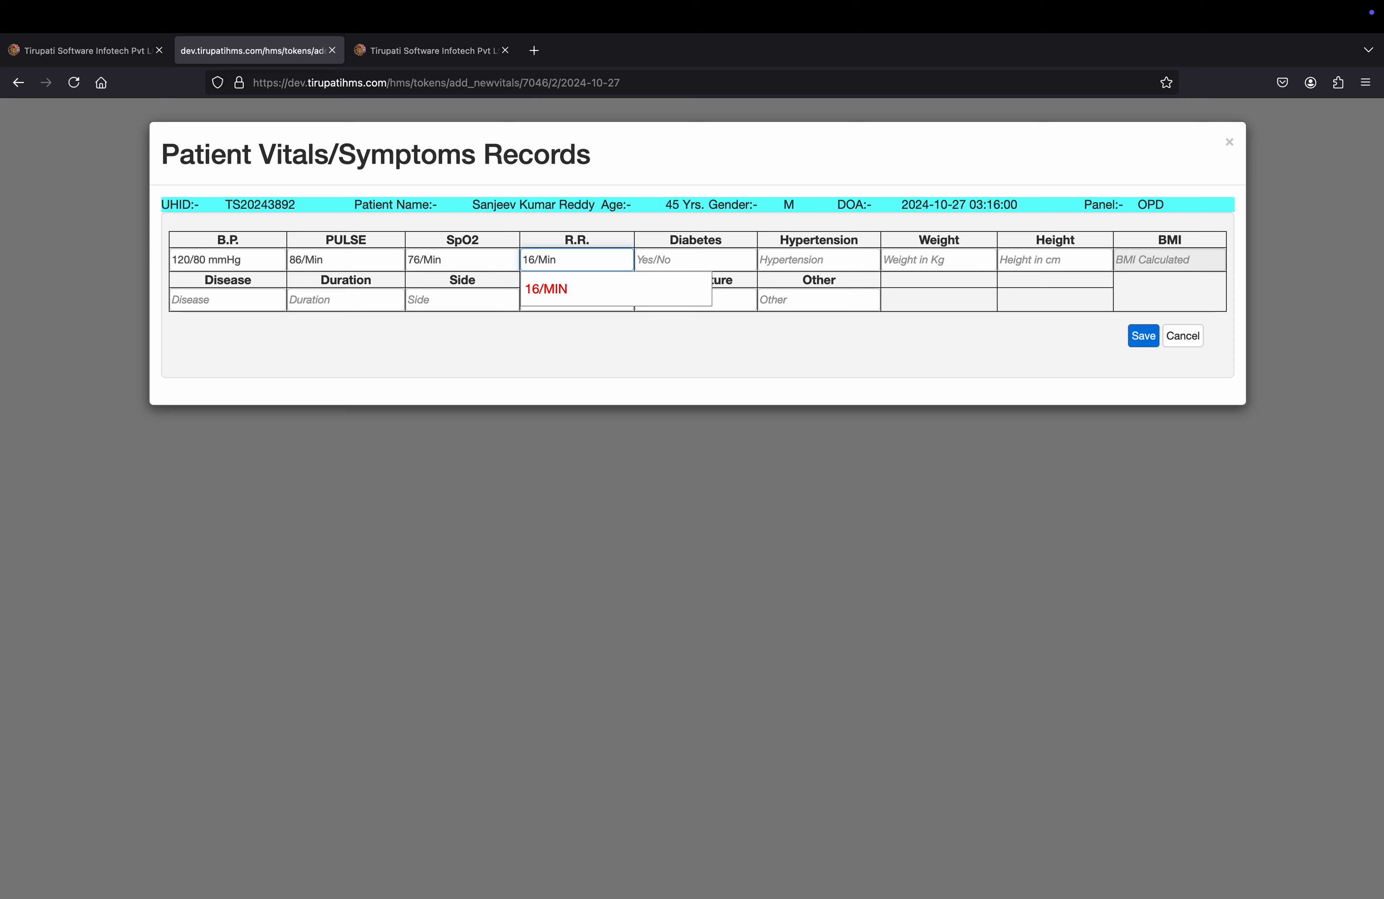
Fill in NA for Diabetes, then 56 and 145 in the following vitals fields.
key("Tab")
key("Tab")
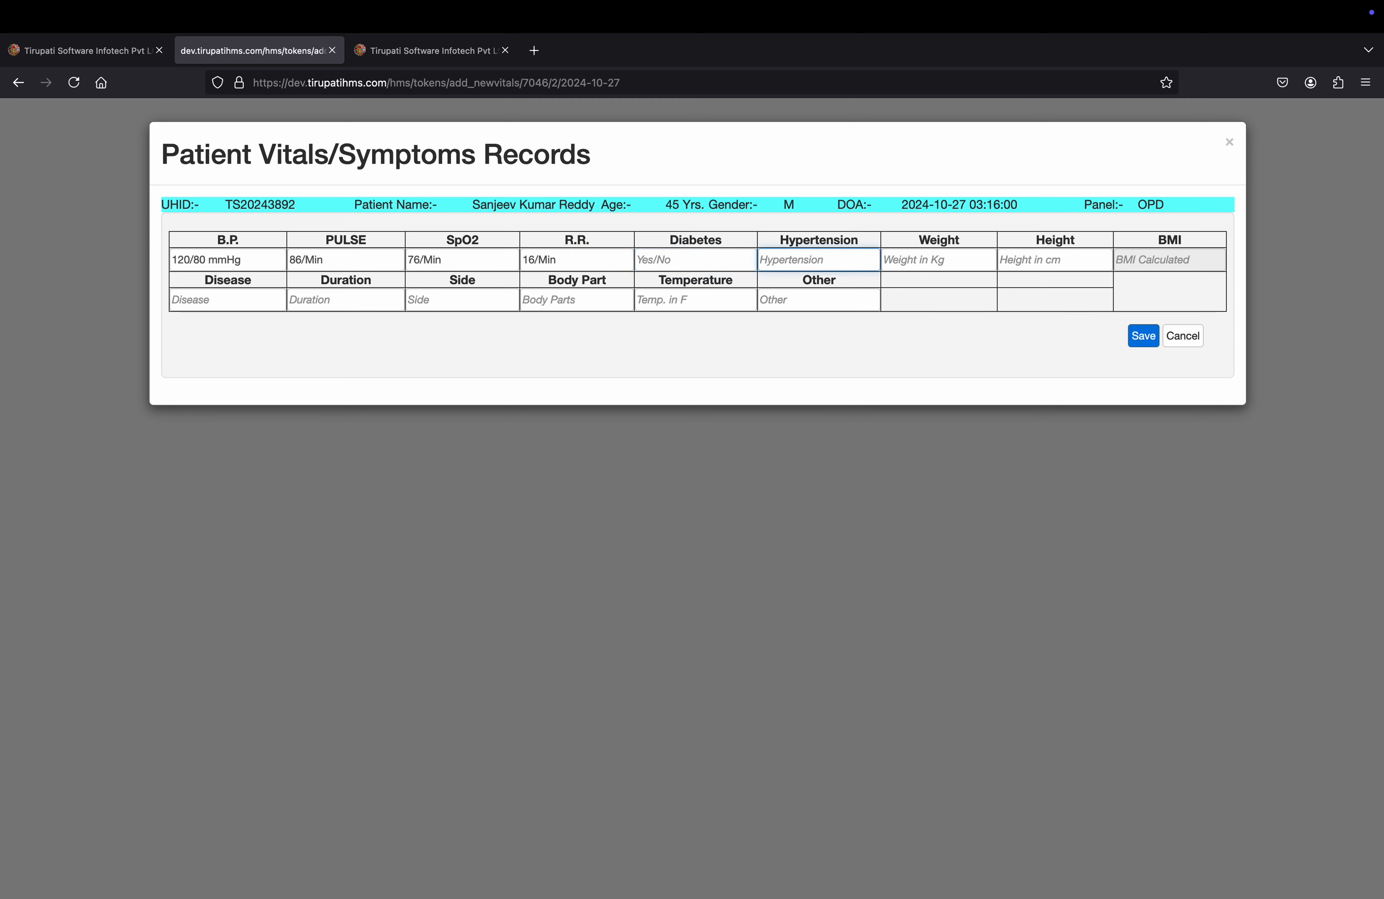
type("NA")
key("Tab")
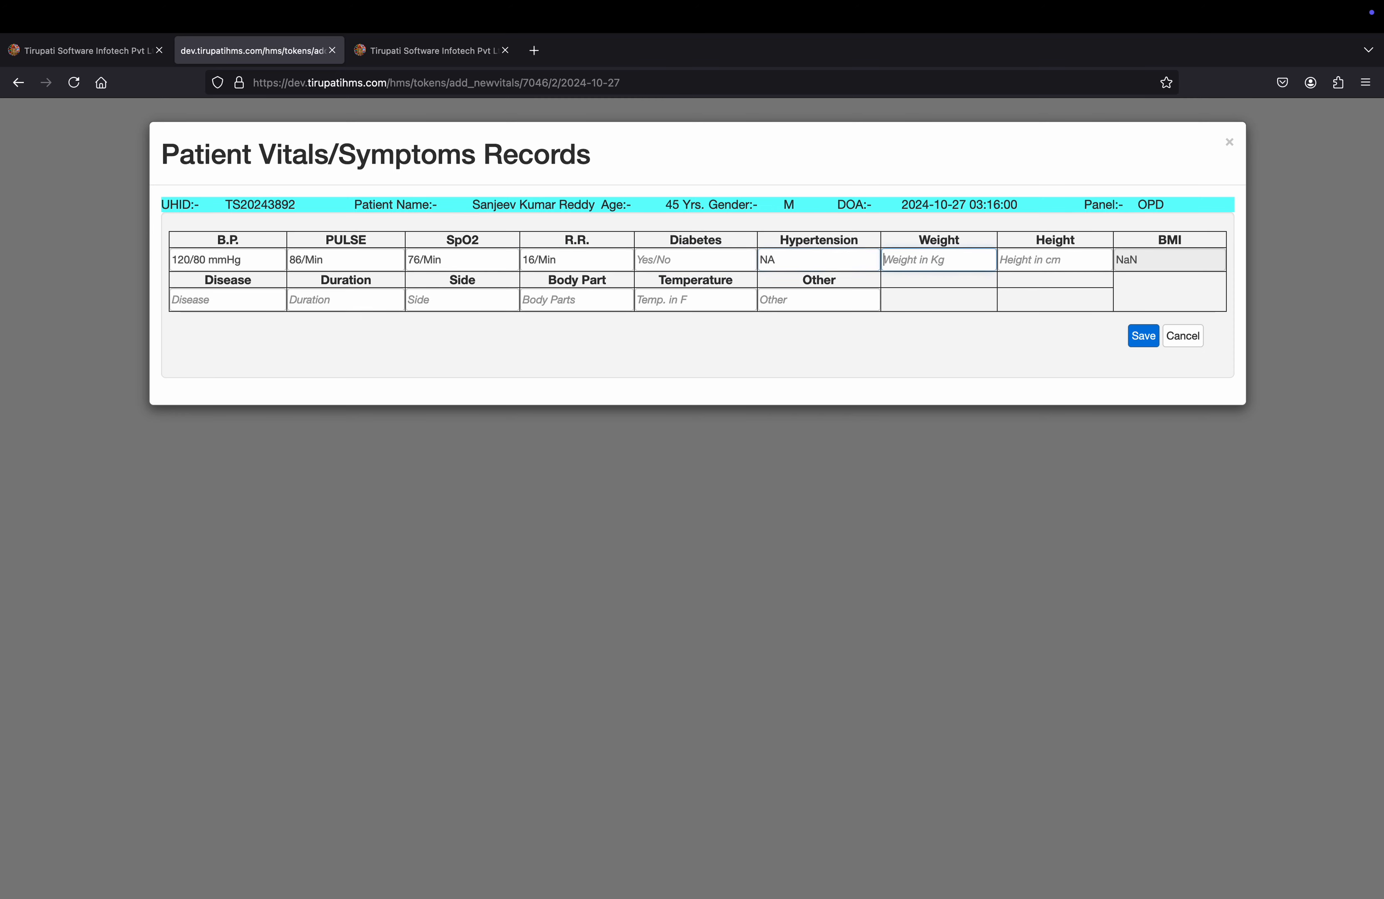
type("56")
key("Tab")
type("145")
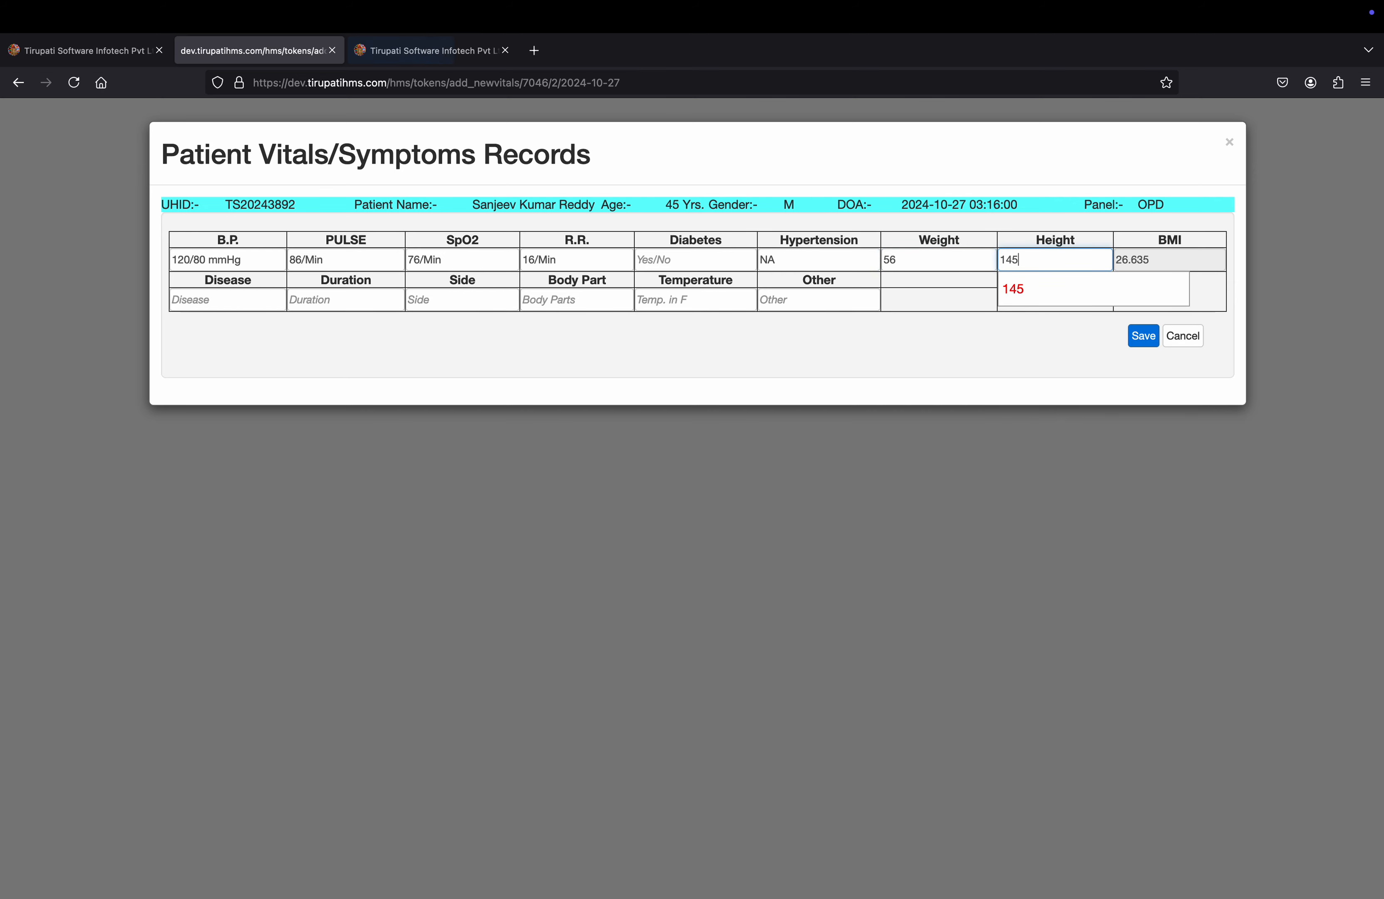
key("Tab")
key("Tab")
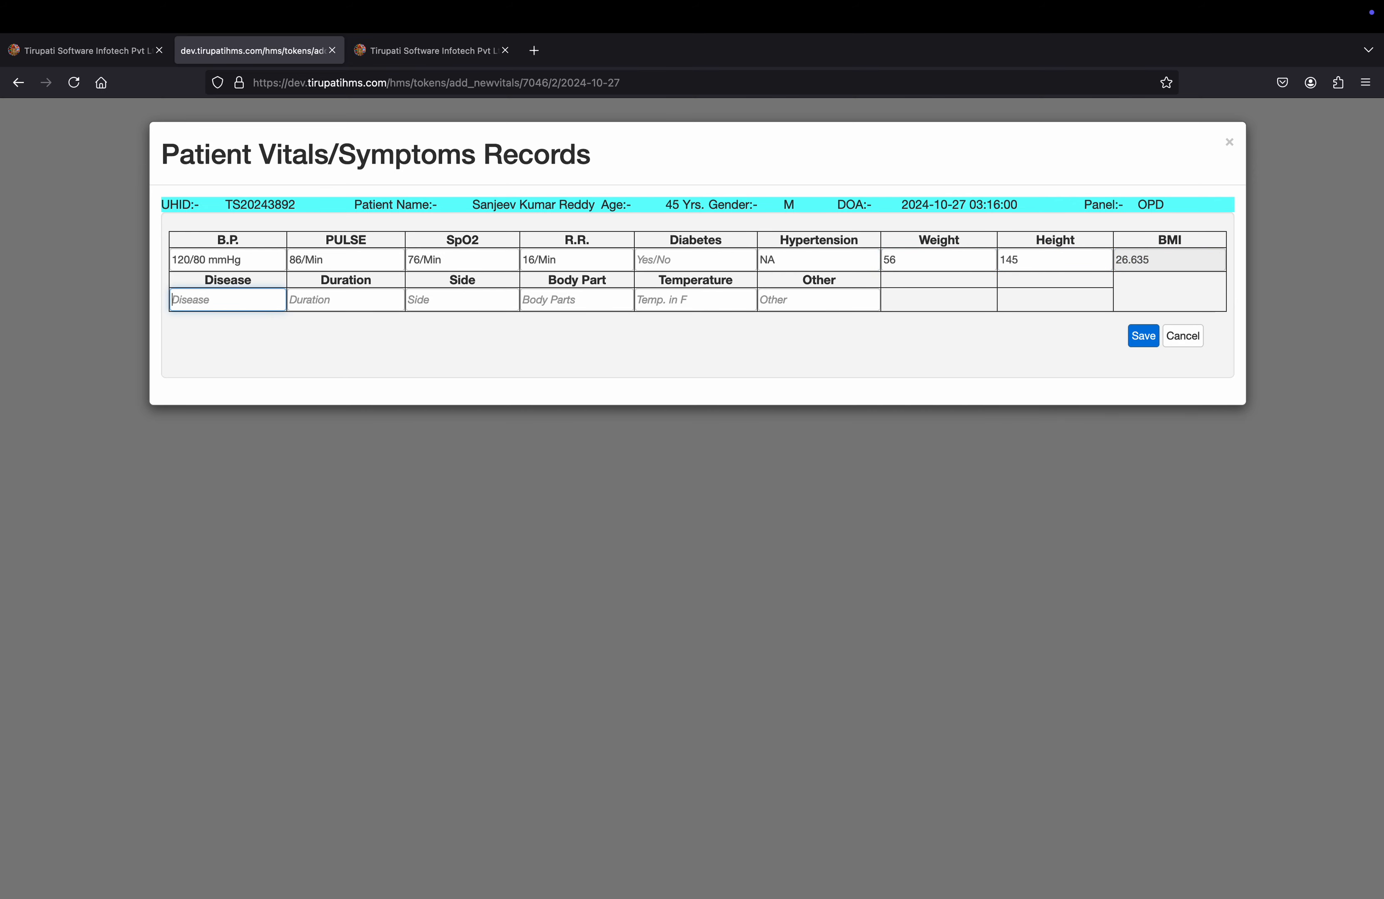
Choose COLD & FEVOR as the disease with a duration of 2-3 DAY.
type("d")
key("Down")
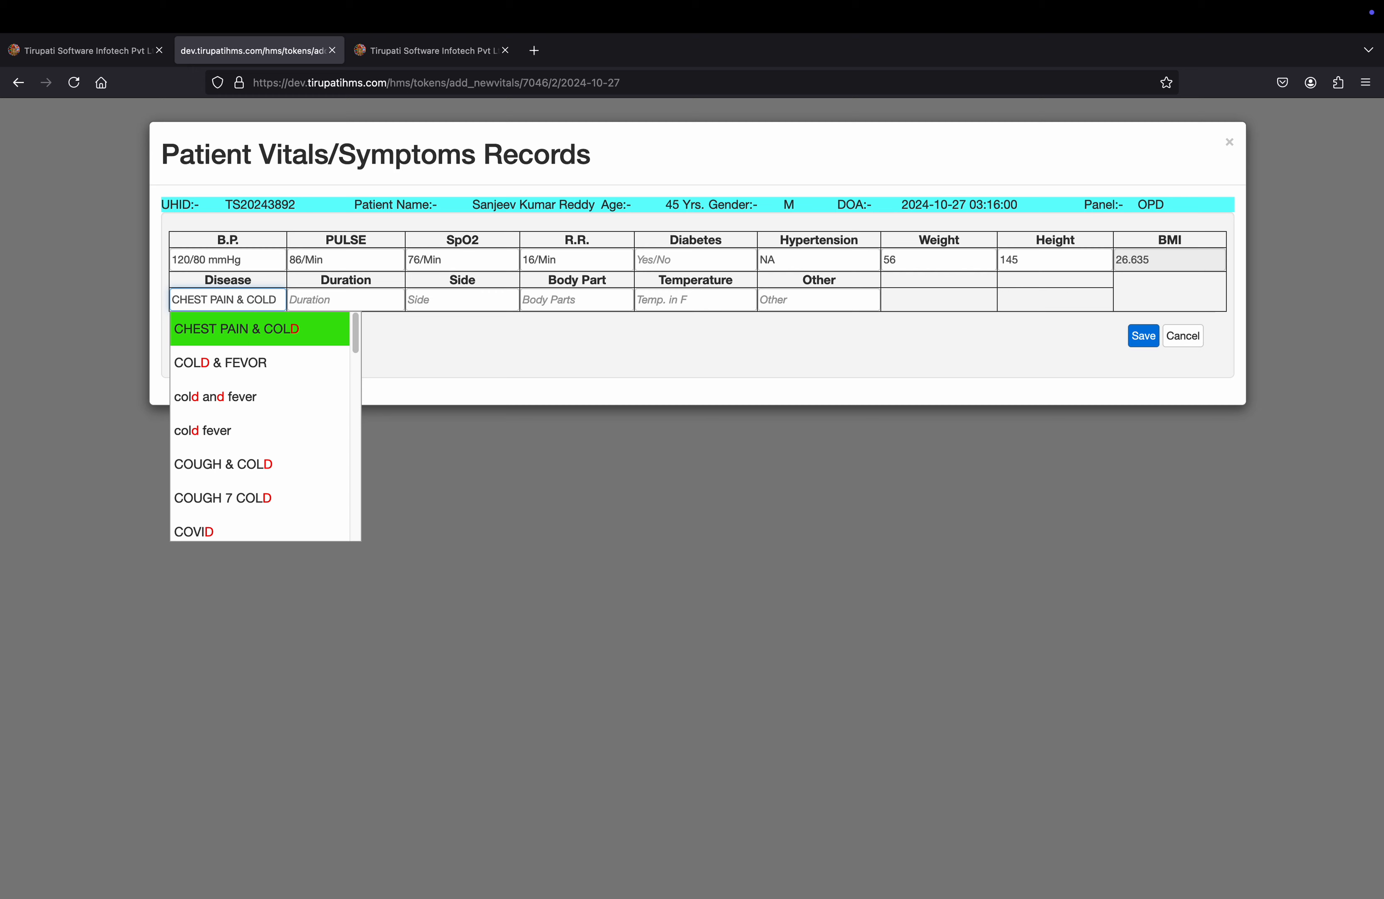
key("Down")
key("Return")
key("Tab")
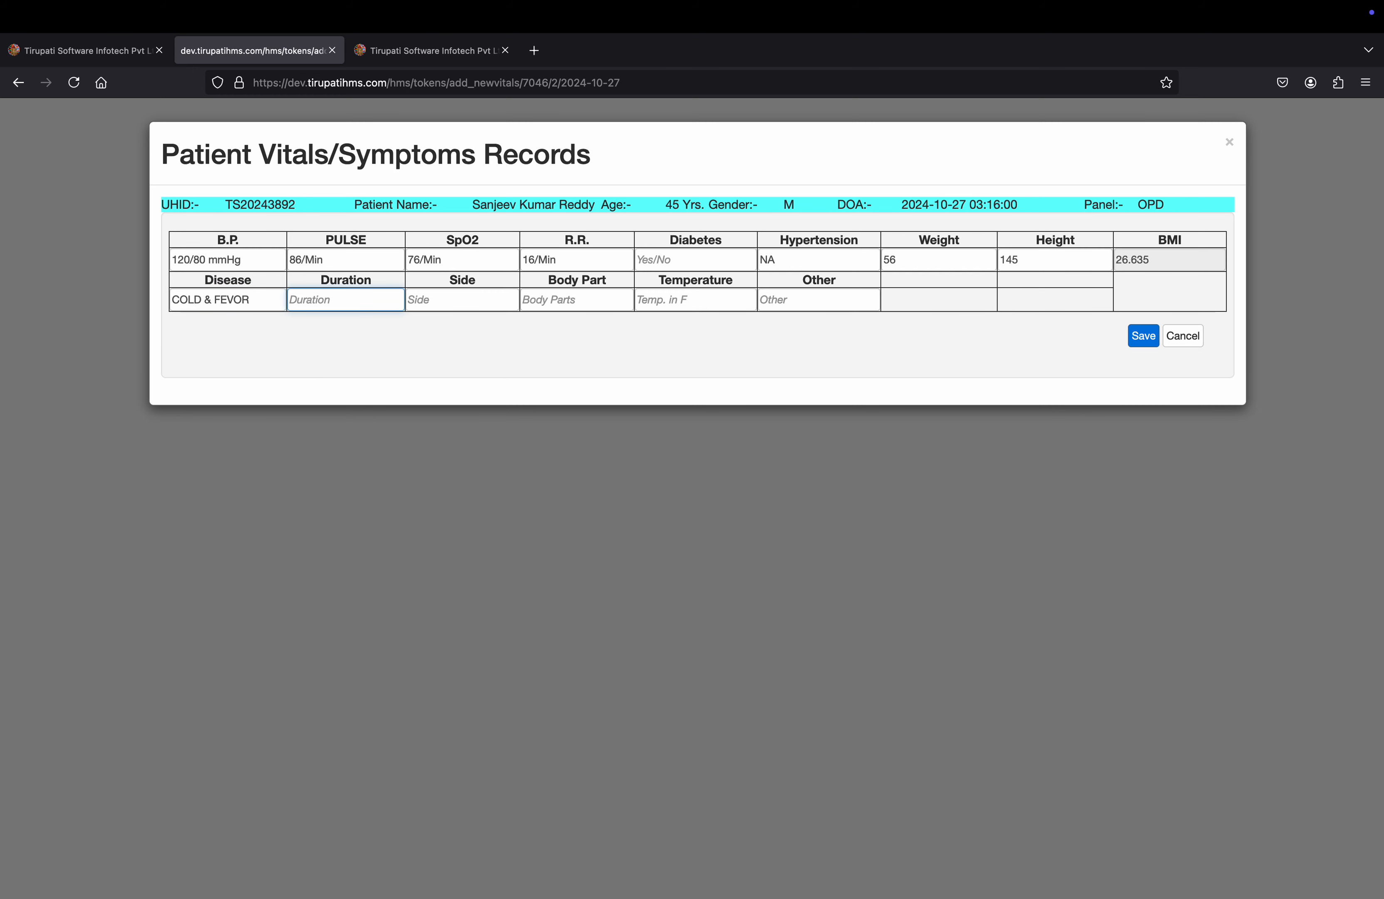
type("3")
key("Down")
key("Down")
key("Down")
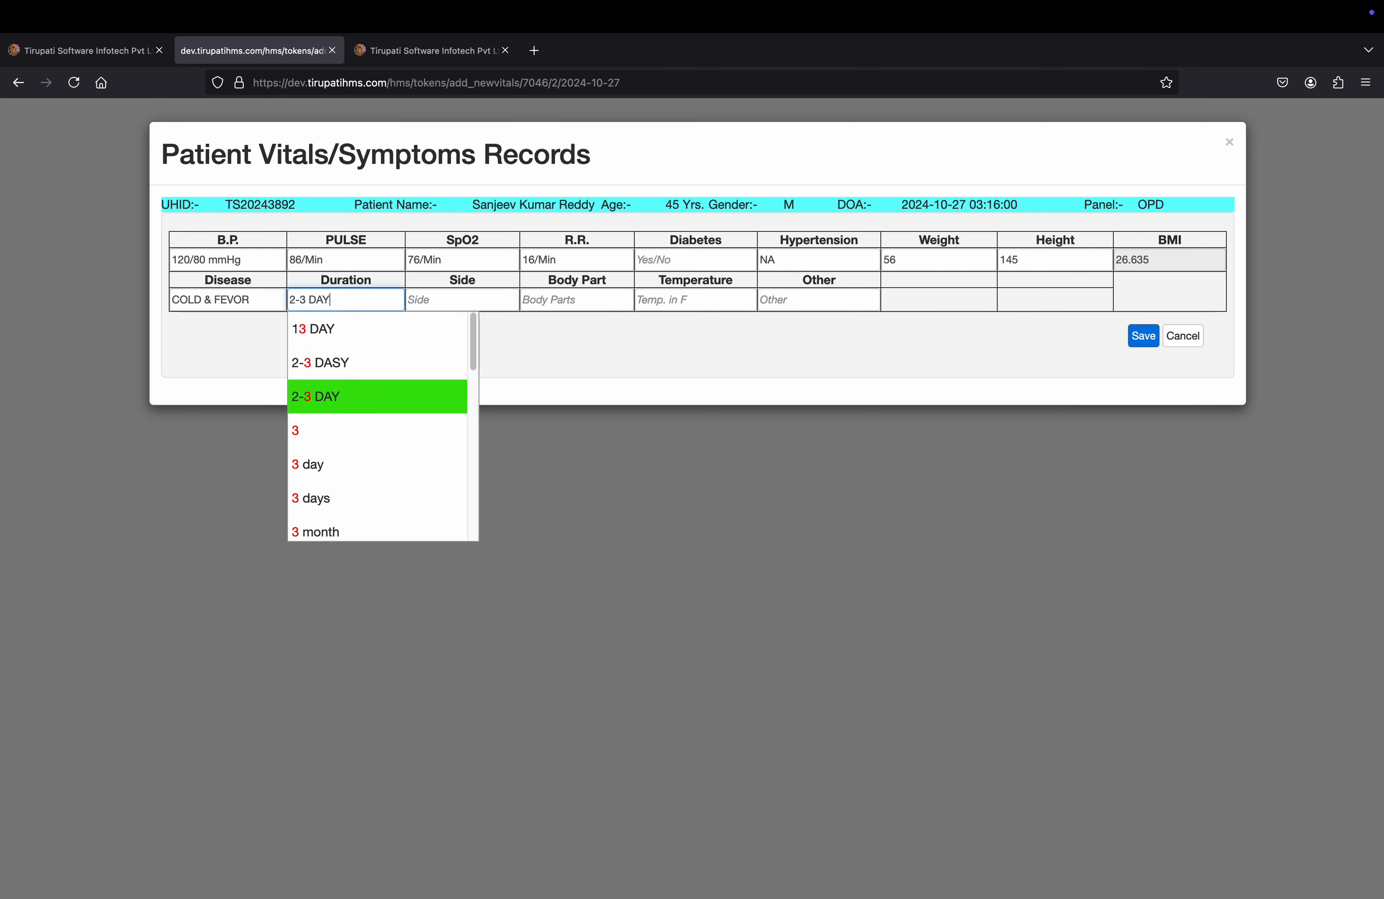
key("Return")
key("Tab")
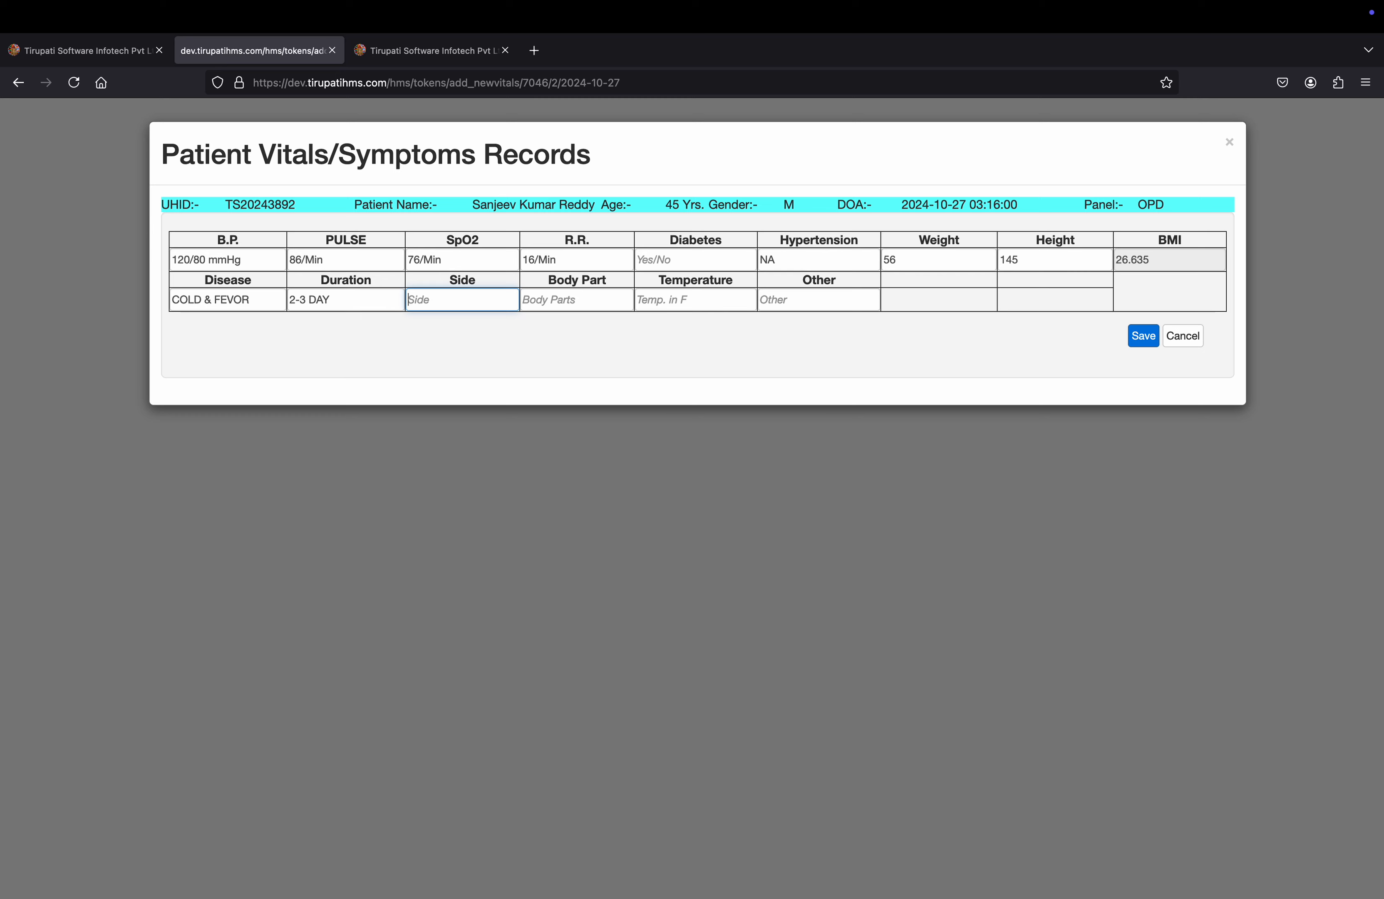
Set the side to 'both'.
type("lun")
key("Down")
key("Return")
key("Tab")
key("shift+Tab")
type("both")
key("Tab")
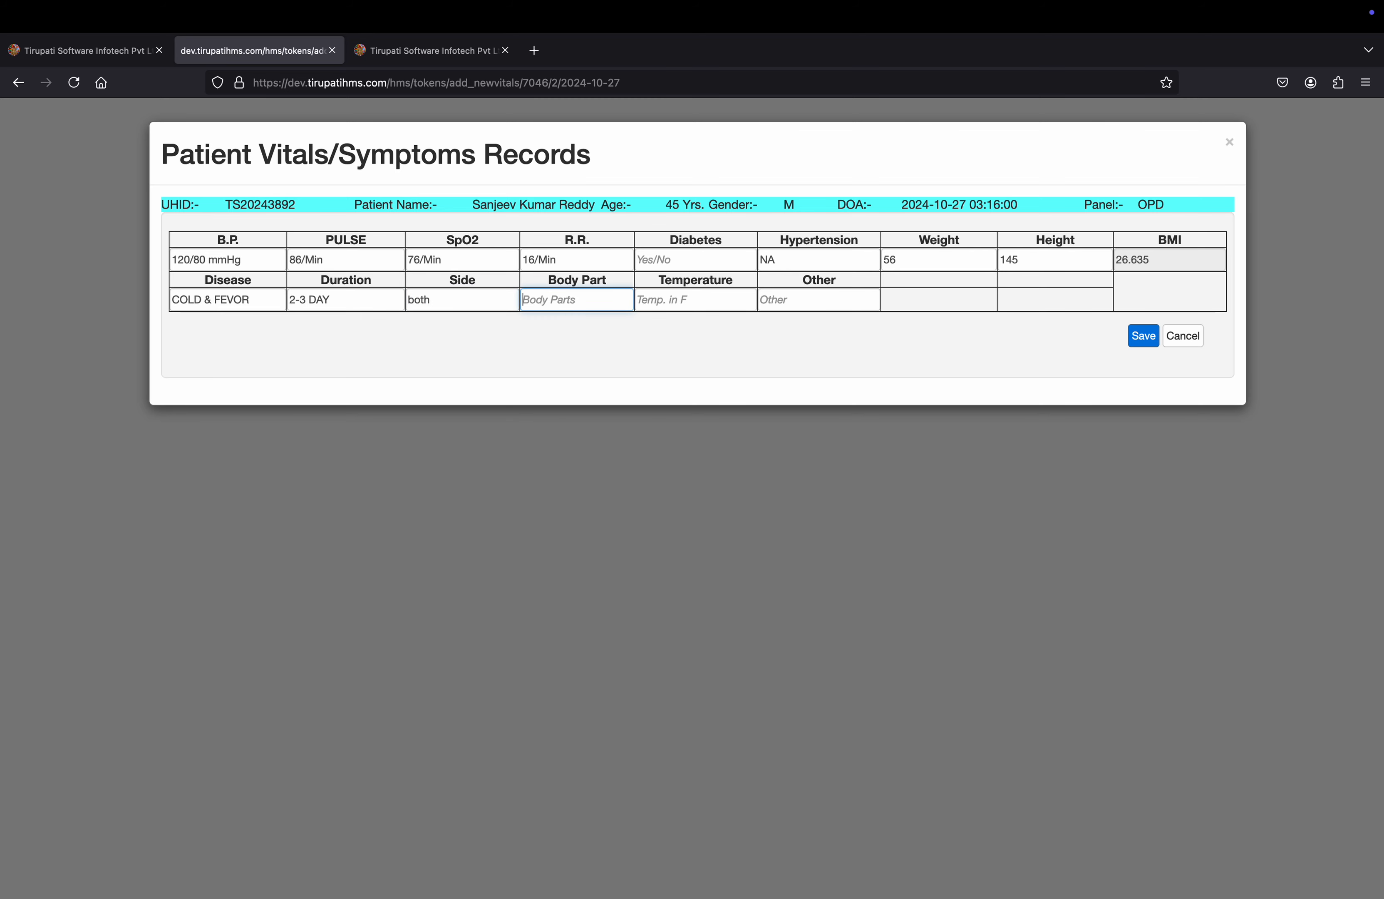
Pick LUNGS as the body part and 102 F as temperature, then save the vitals.
type("lu")
key("Down")
key("Tab")
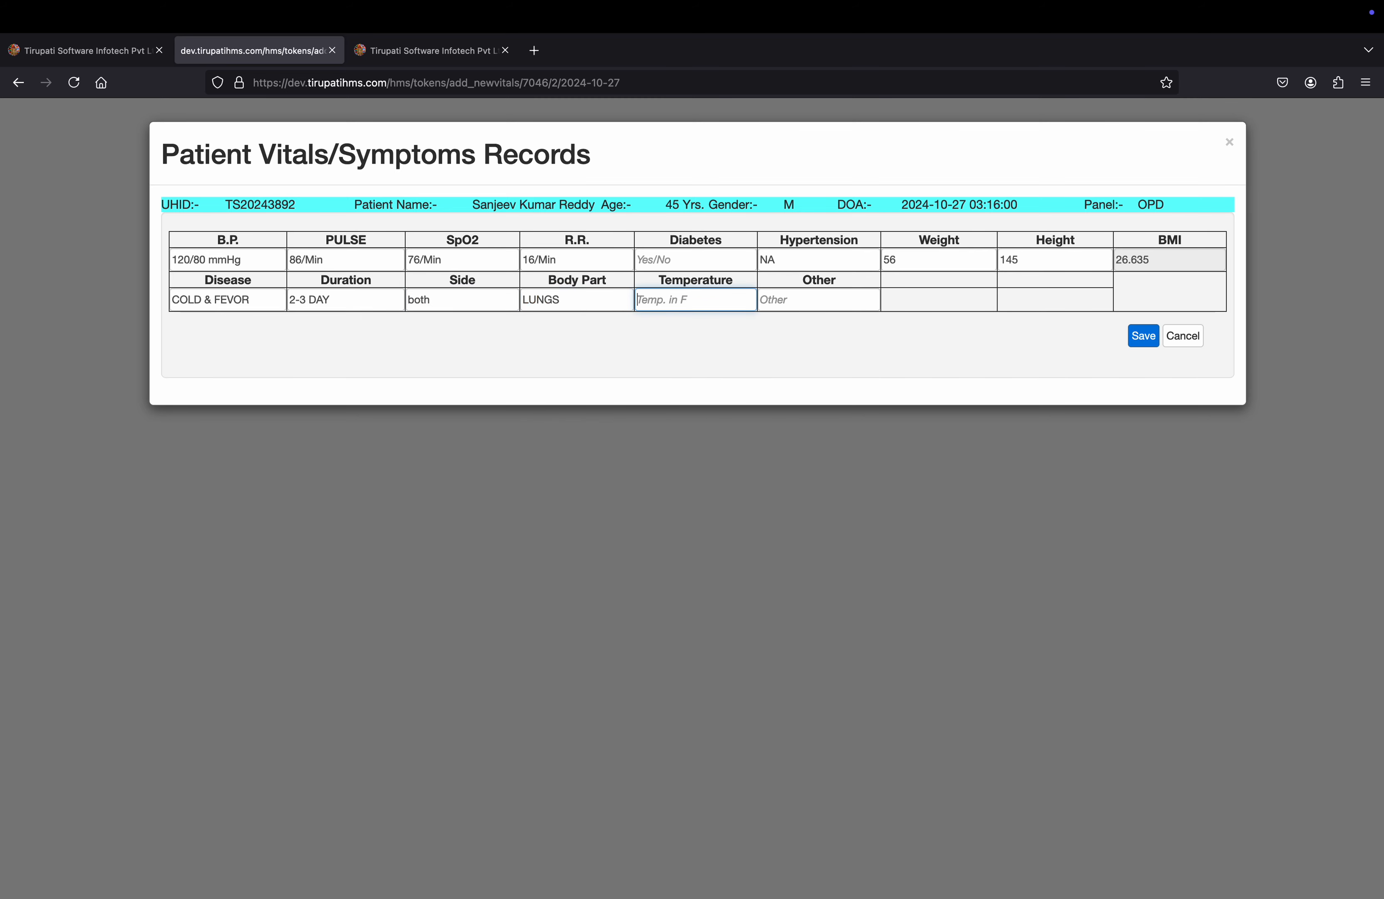
type("102")
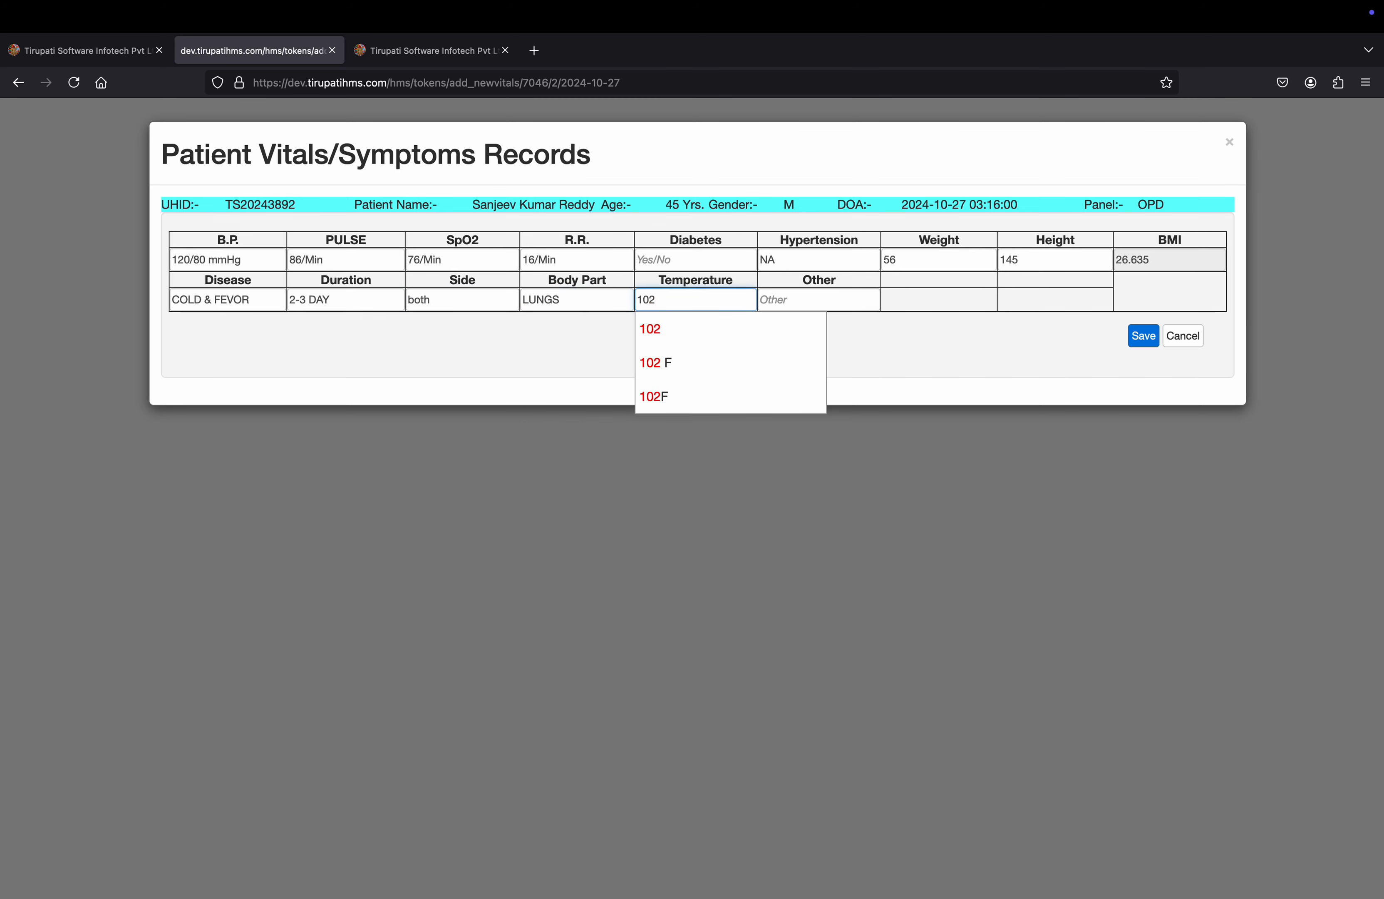
key("Down")
key("Down")
key("Return")
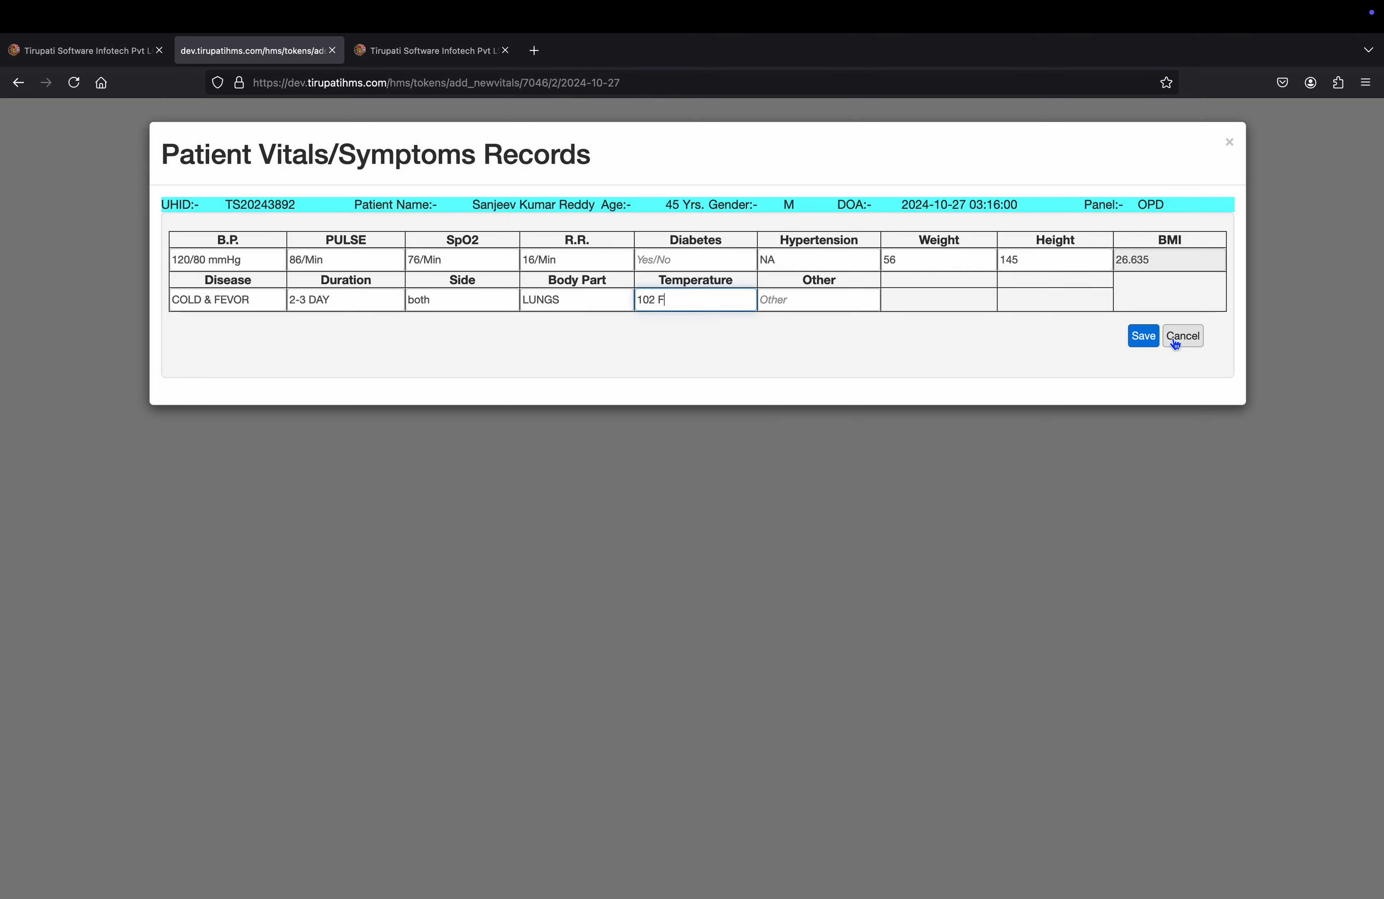
left_click(1142, 338)
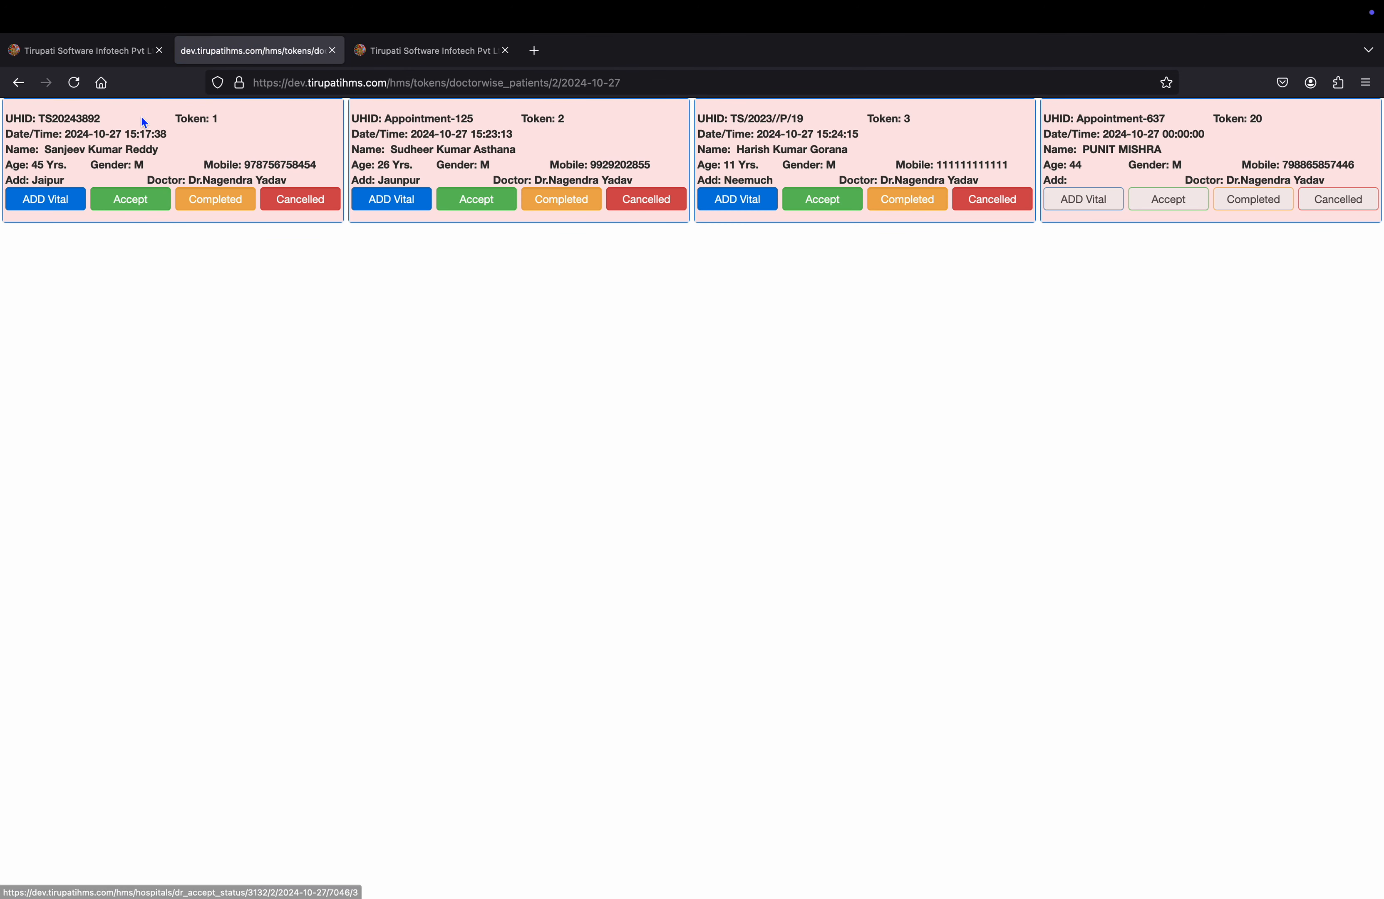
Accept token 1's patient and check the saved vitals in their document.
left_click(138, 139)
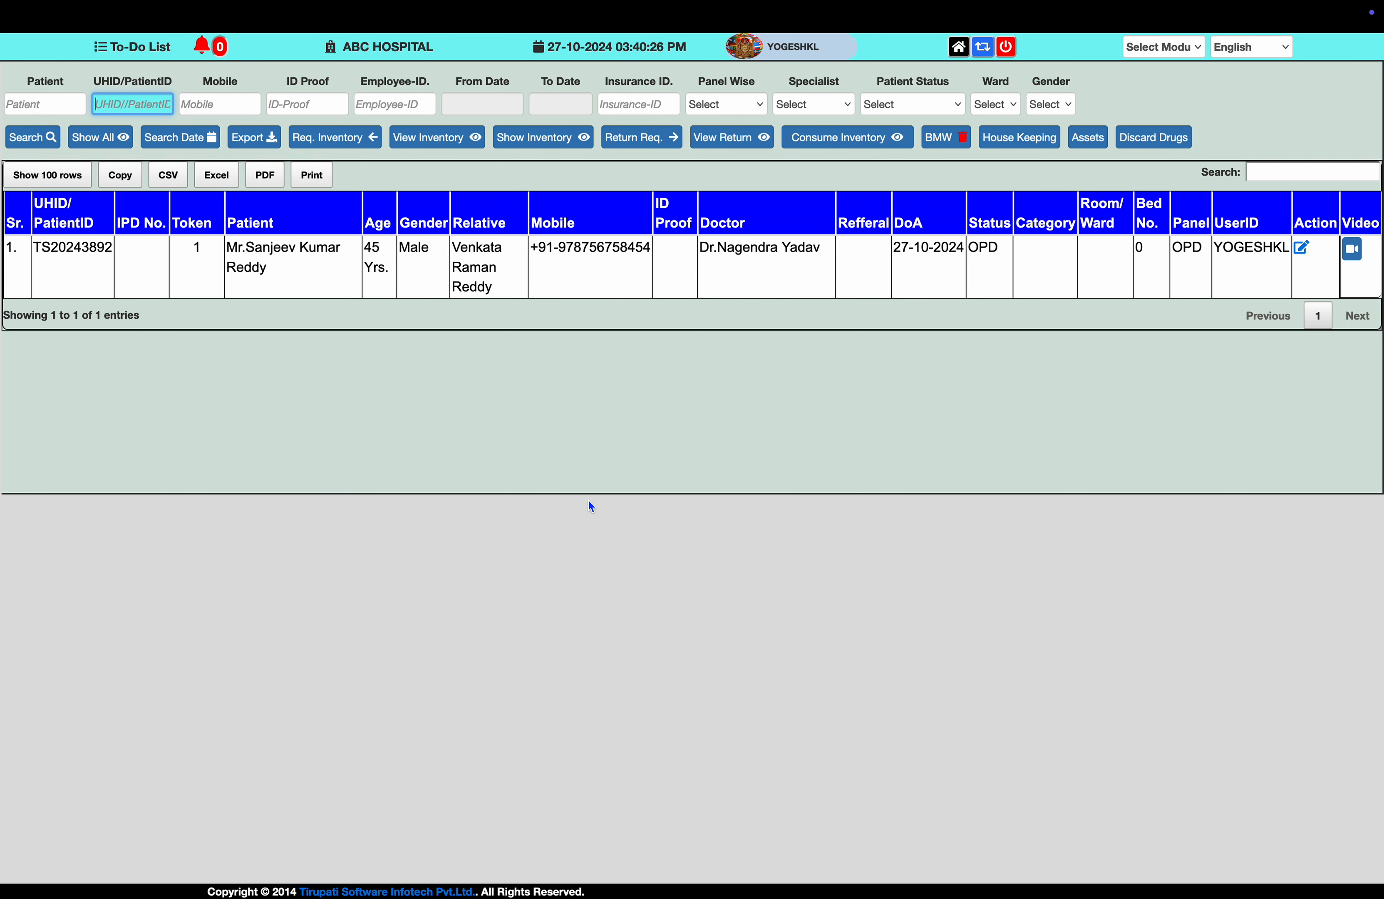
left_click(299, 263)
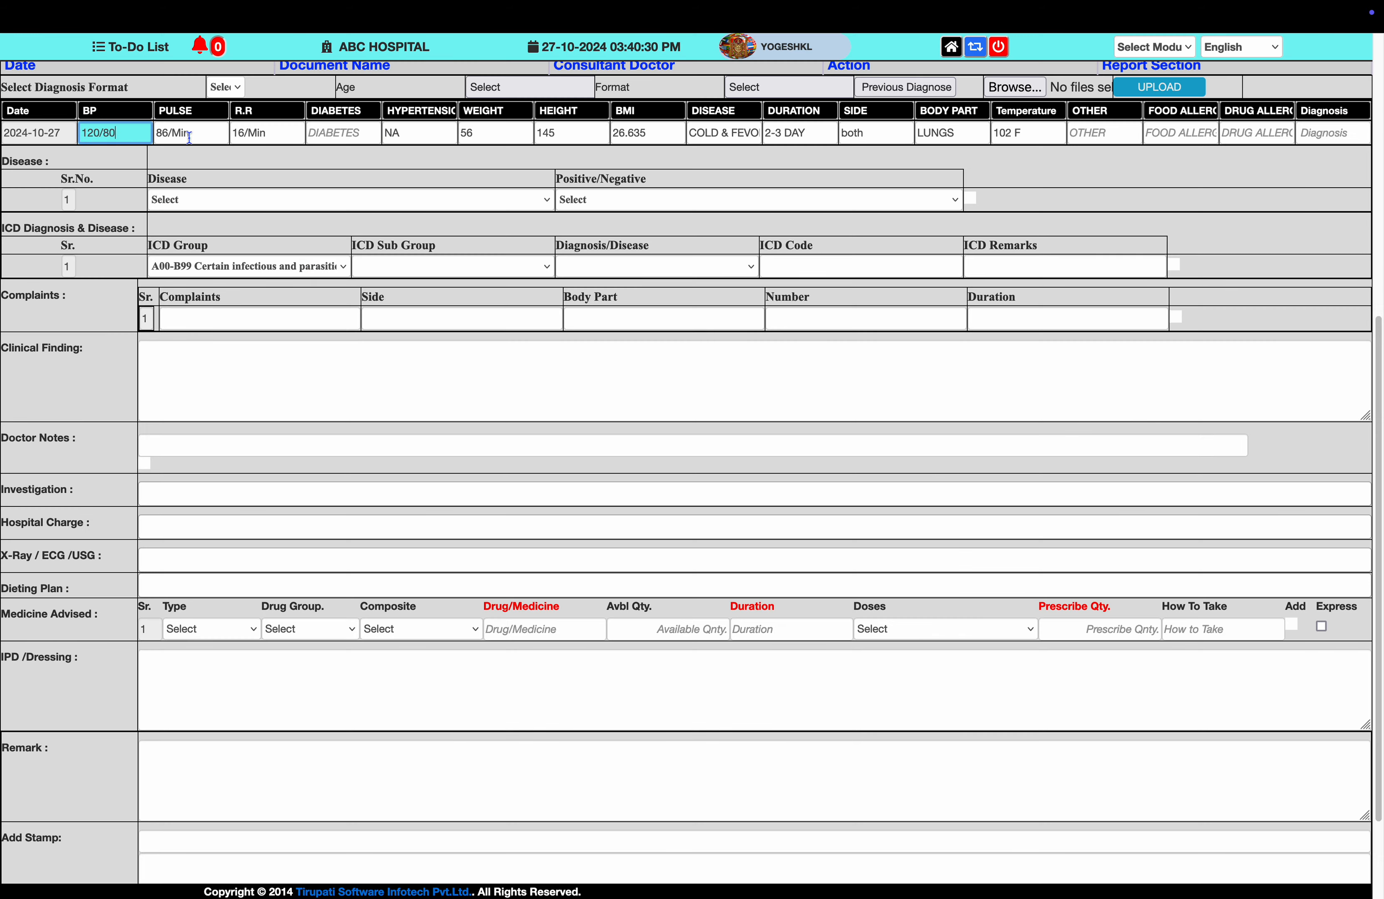
left_click(226, 133)
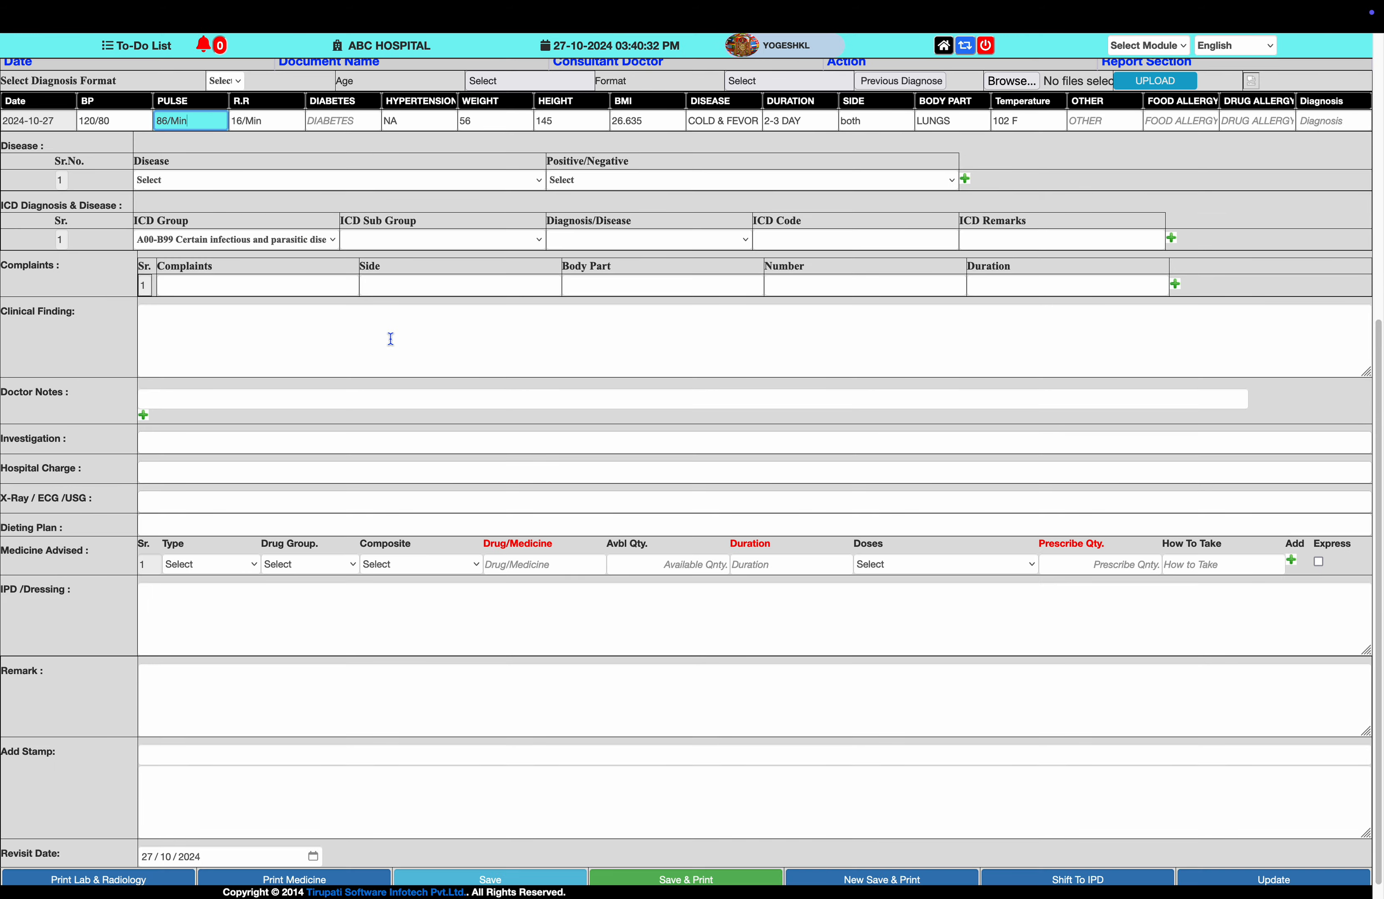
scroll(391, 339, "up", 5)
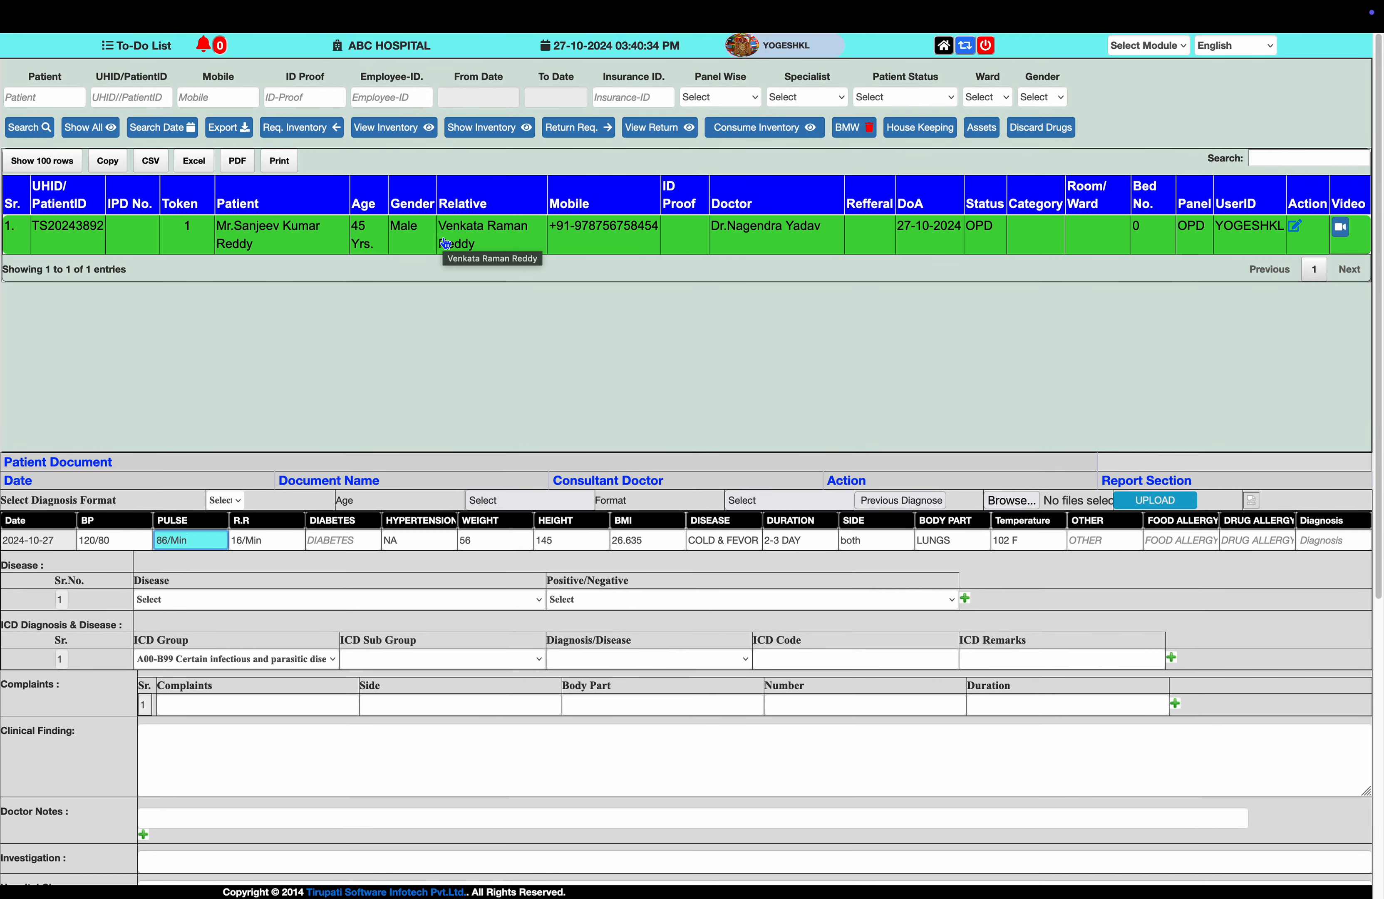
Close the patient token cards tab to return to the token display board.
key("ctrl+Tab")
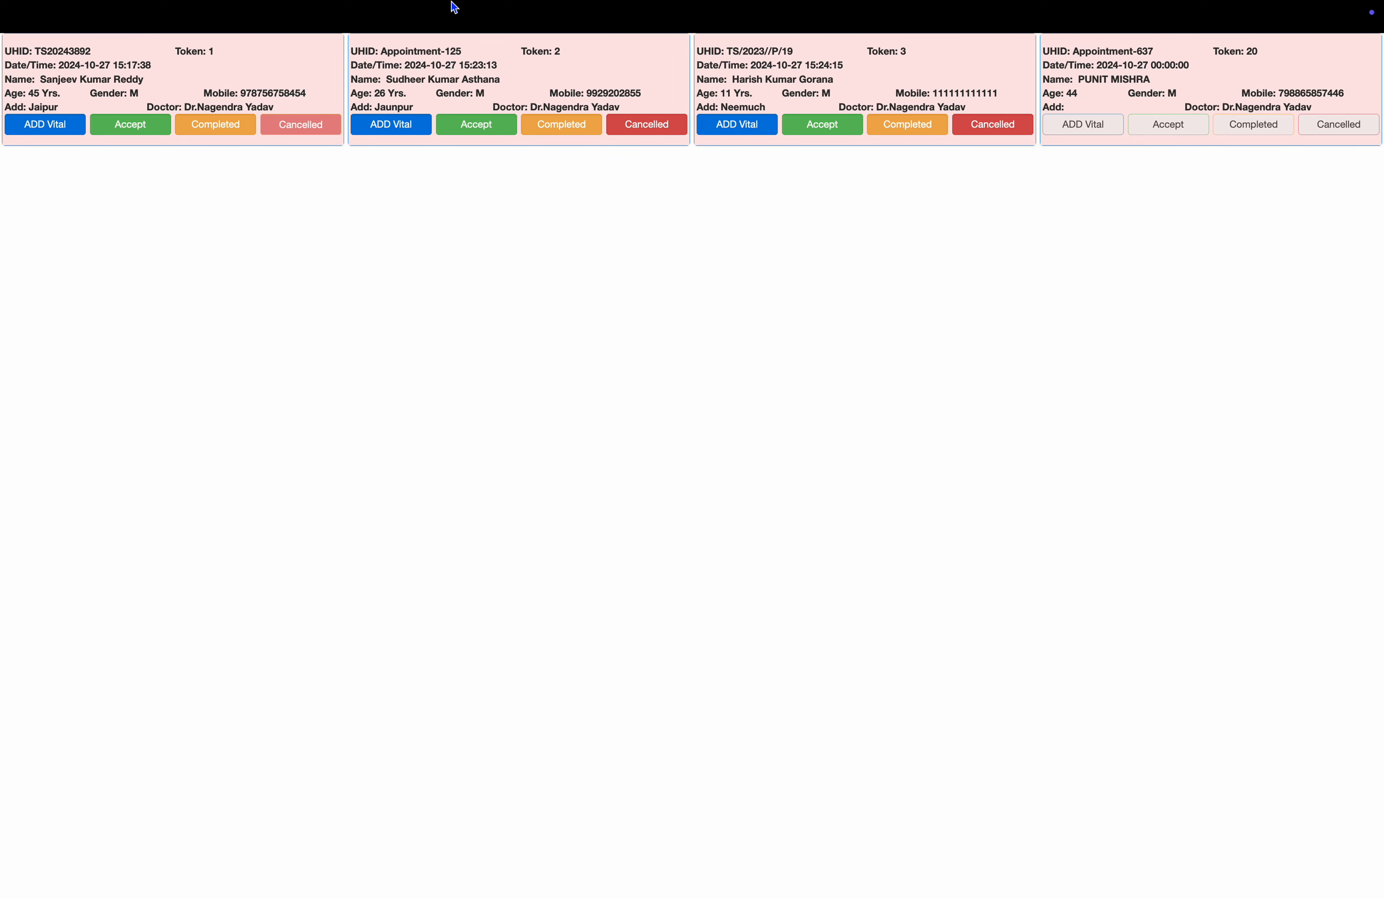
mouse_move(446, 2)
key("super+w")
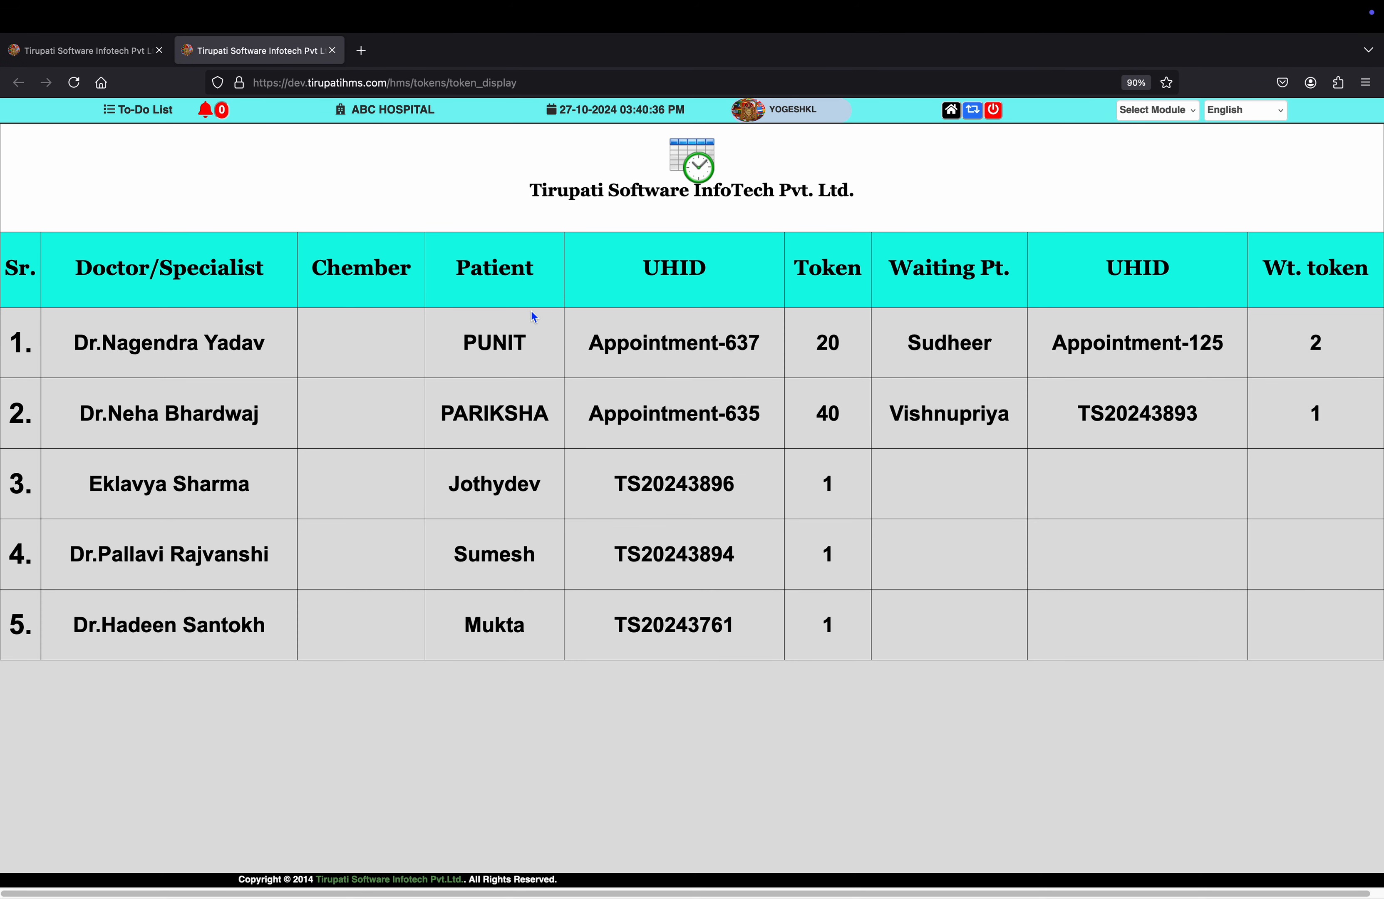
Close the token board, then review the first doctor's token list enlarged and close it.
key("super+w")
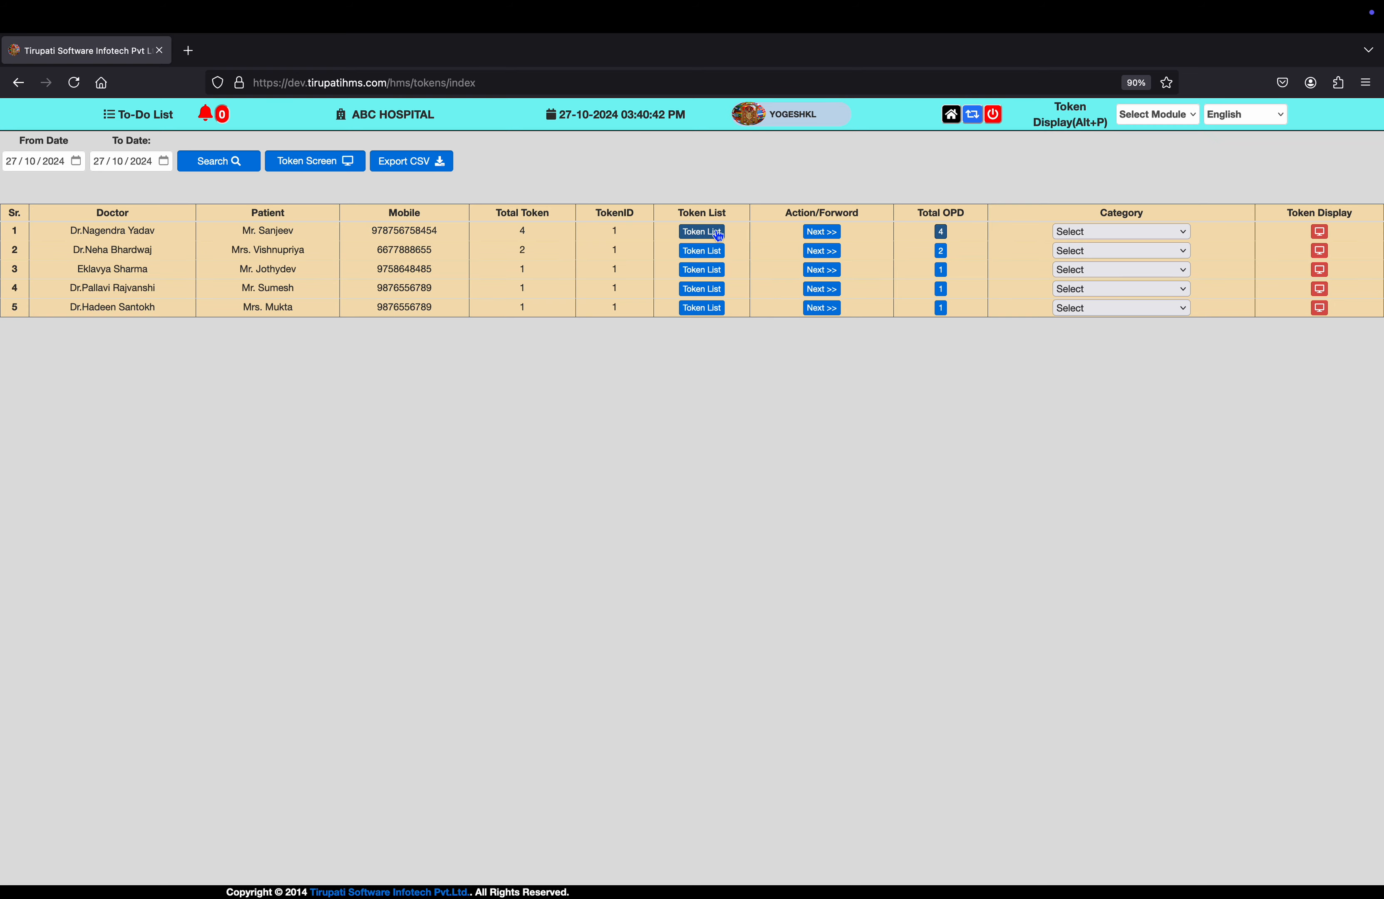
left_click(703, 233)
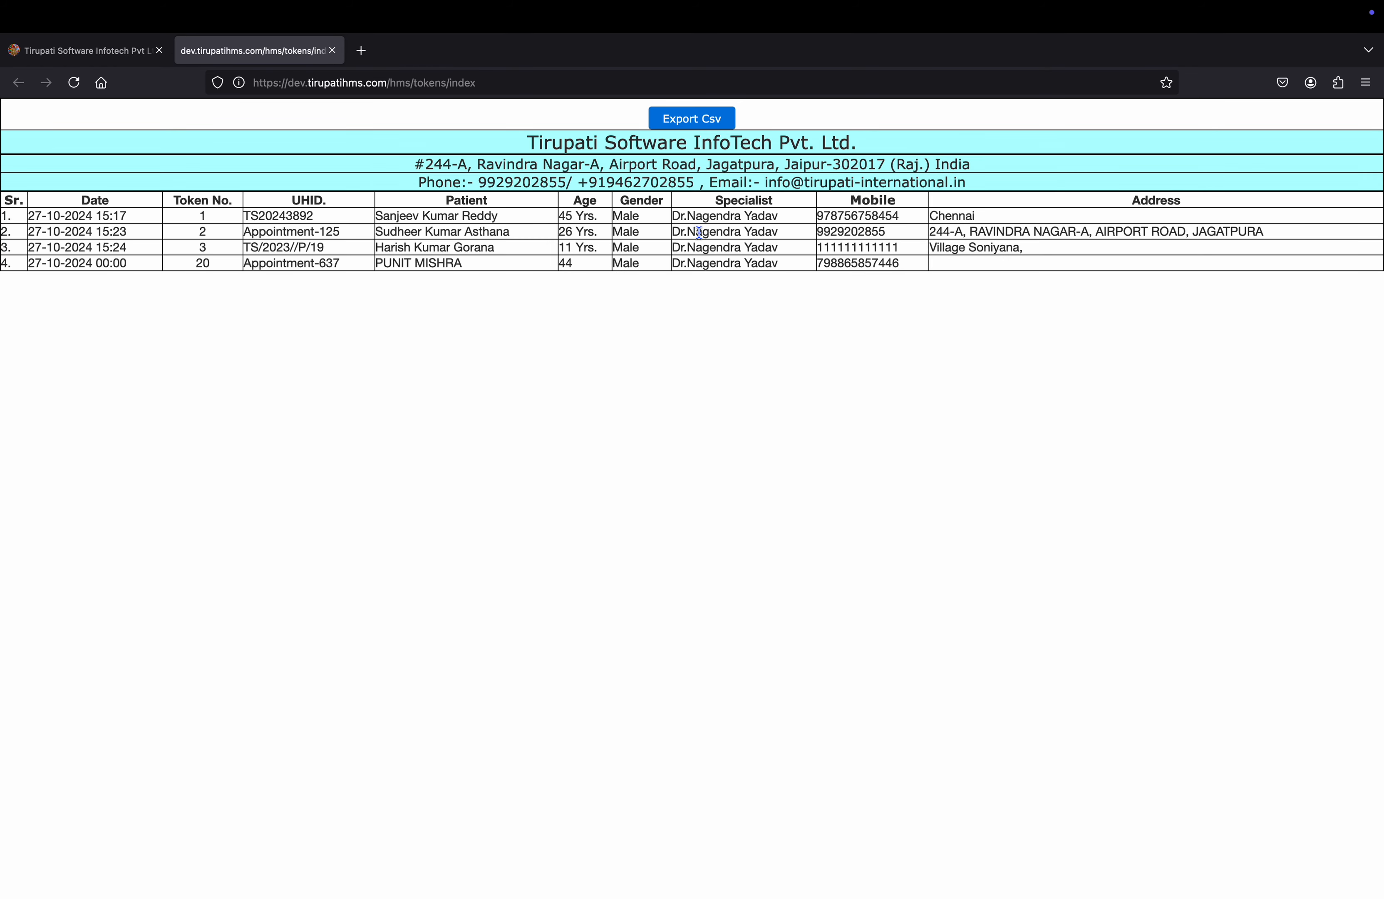
key("super+equal")
key("super+equal")
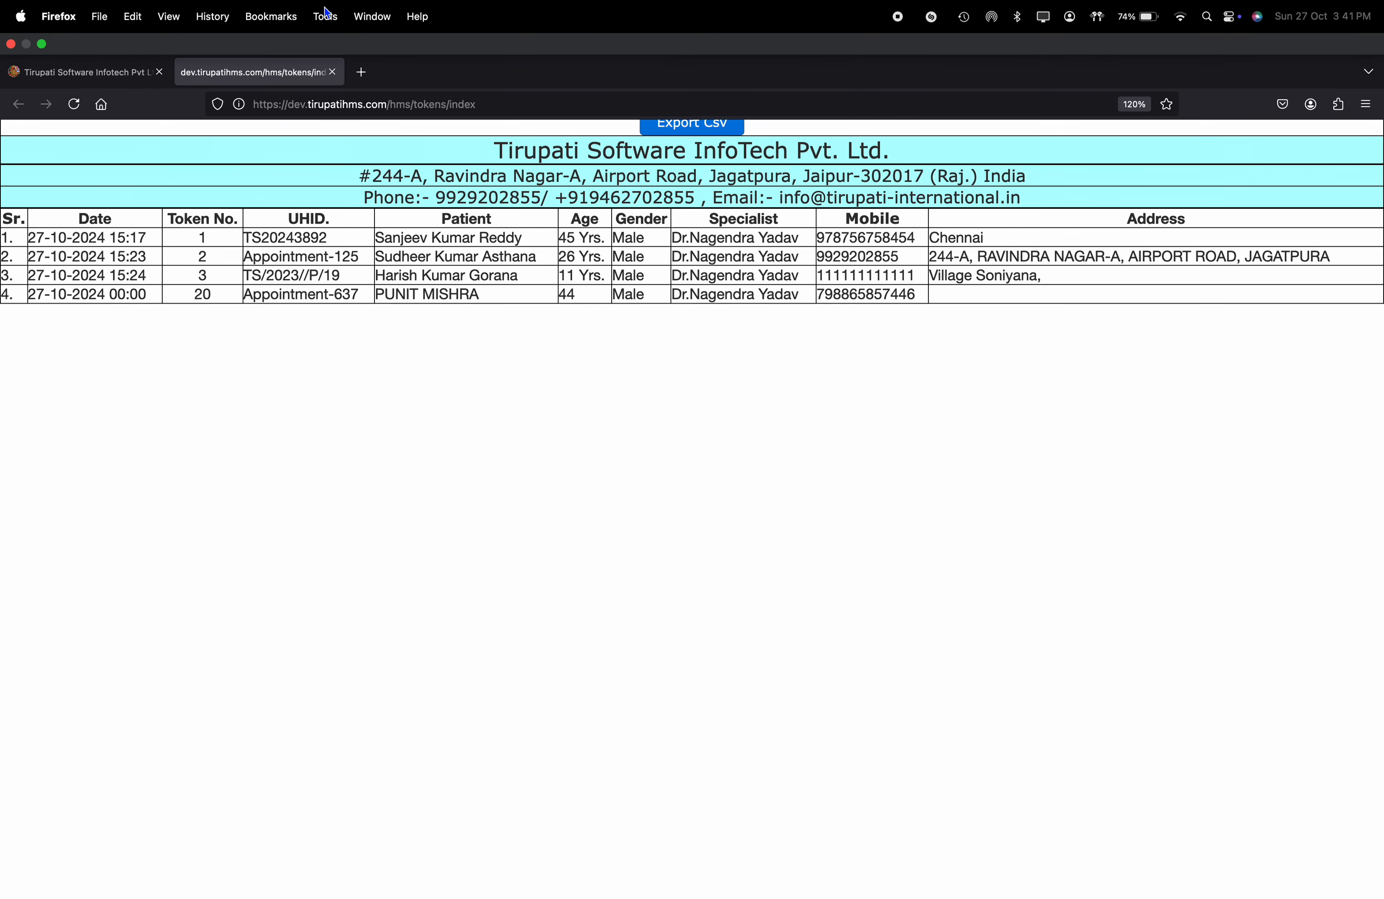
left_click(340, 54)
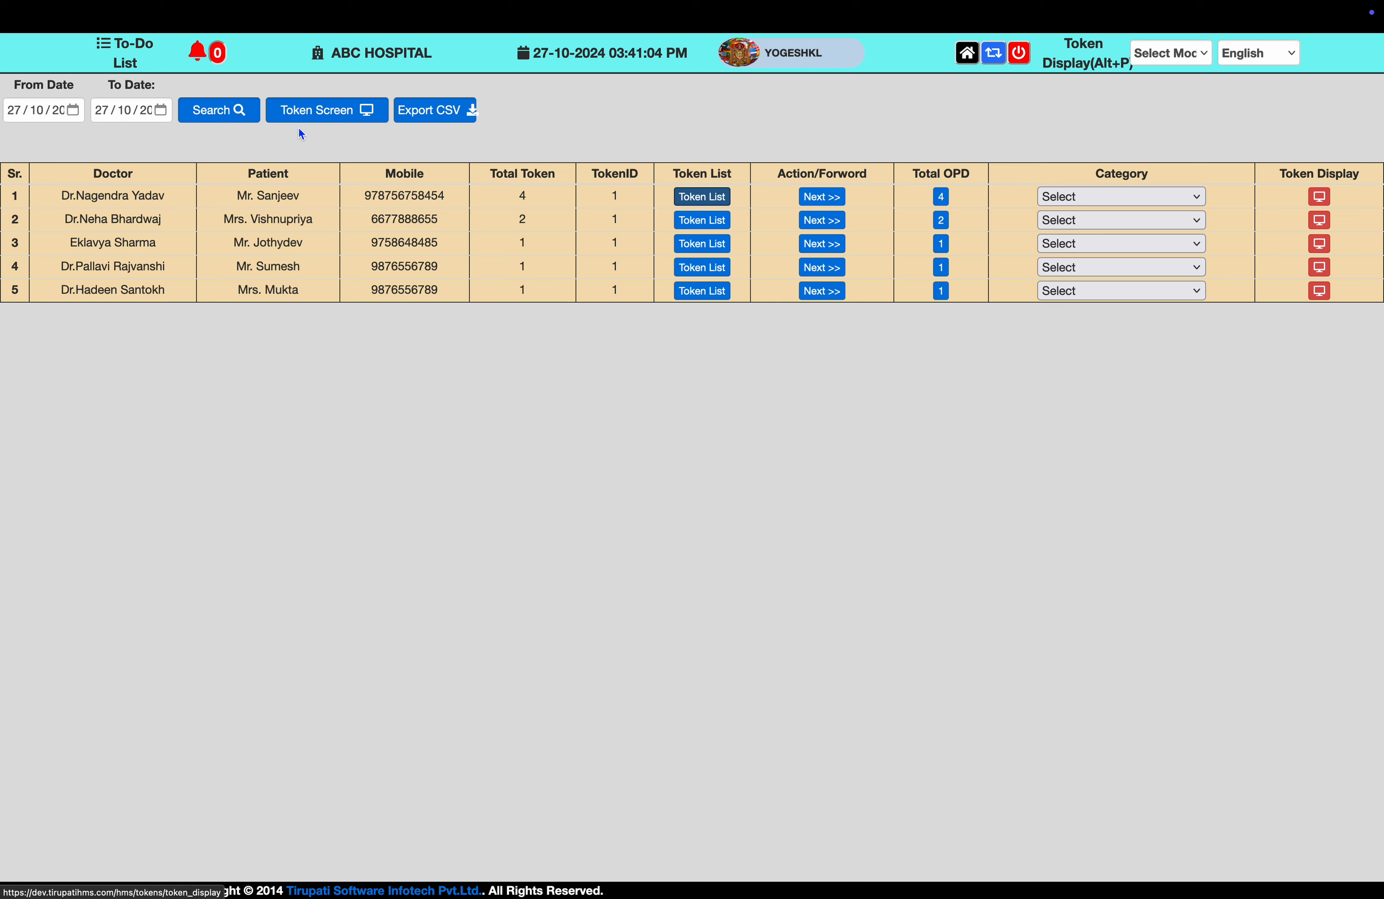
Set both From and To dates to 26 October 2024 and search the tokens.
left_click(71, 112)
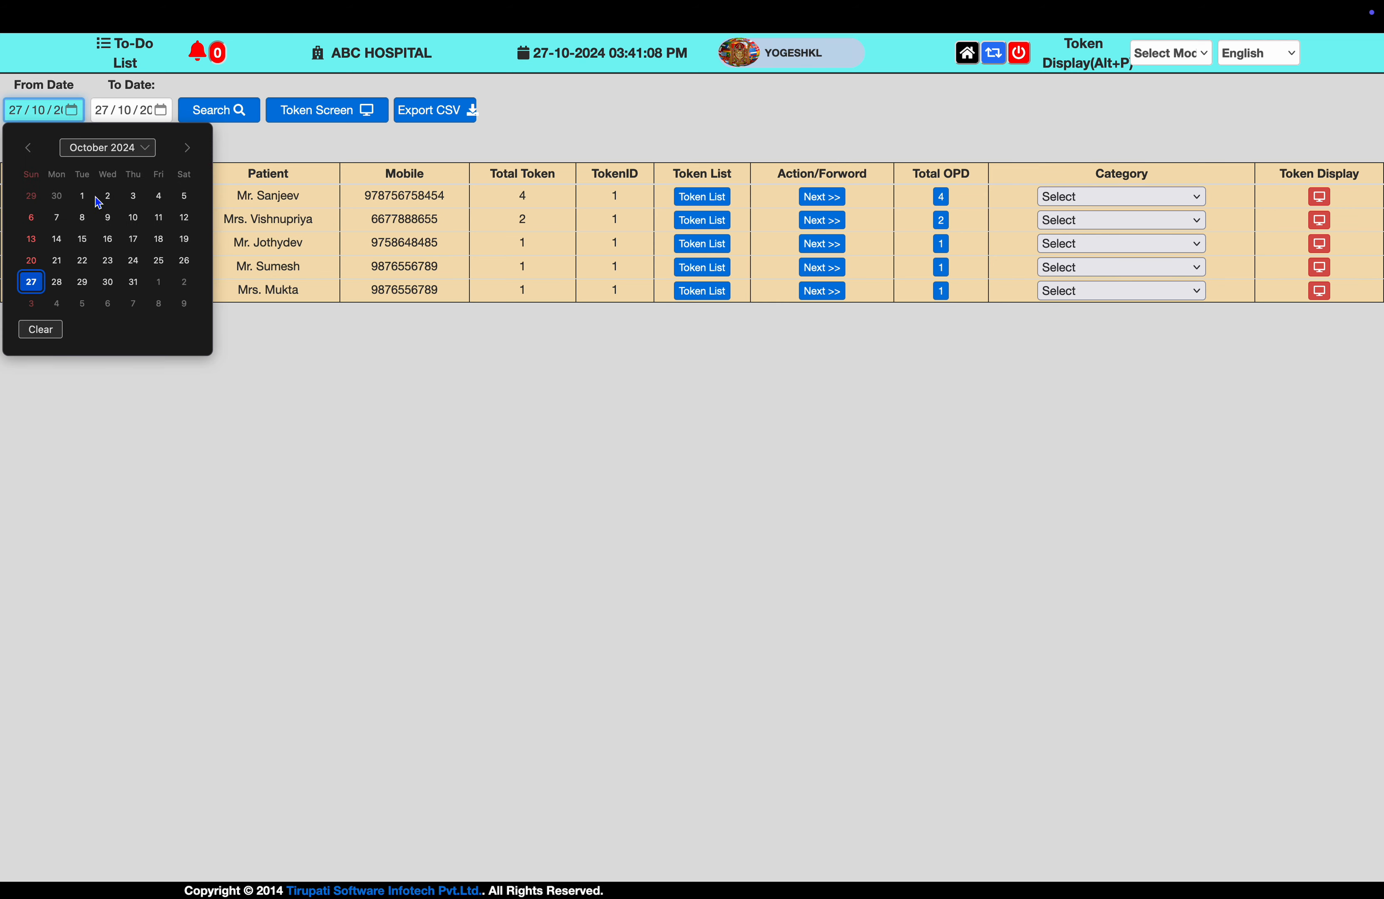
left_click(264, 144)
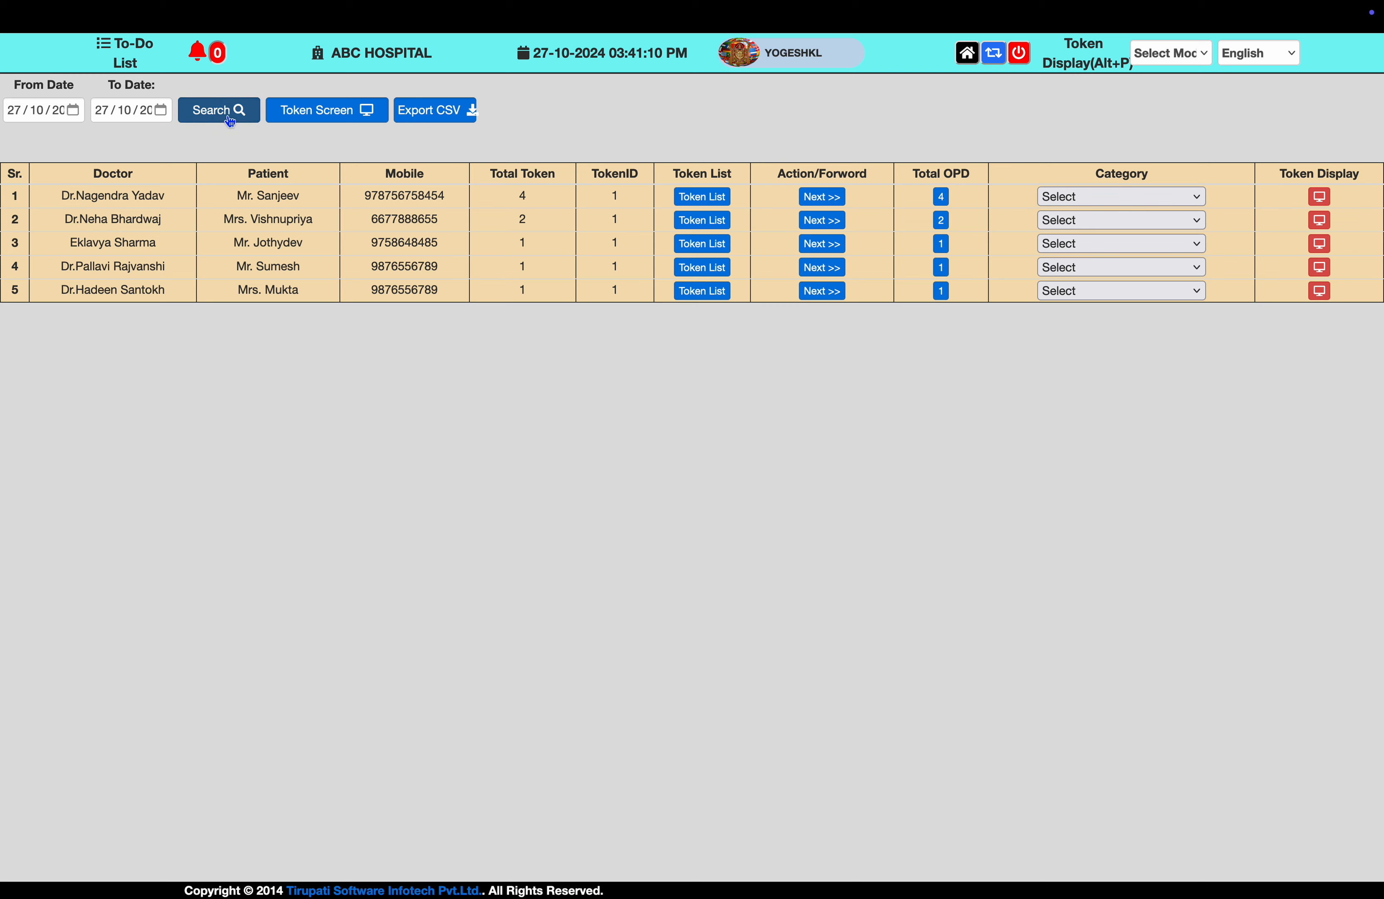
left_click(73, 110)
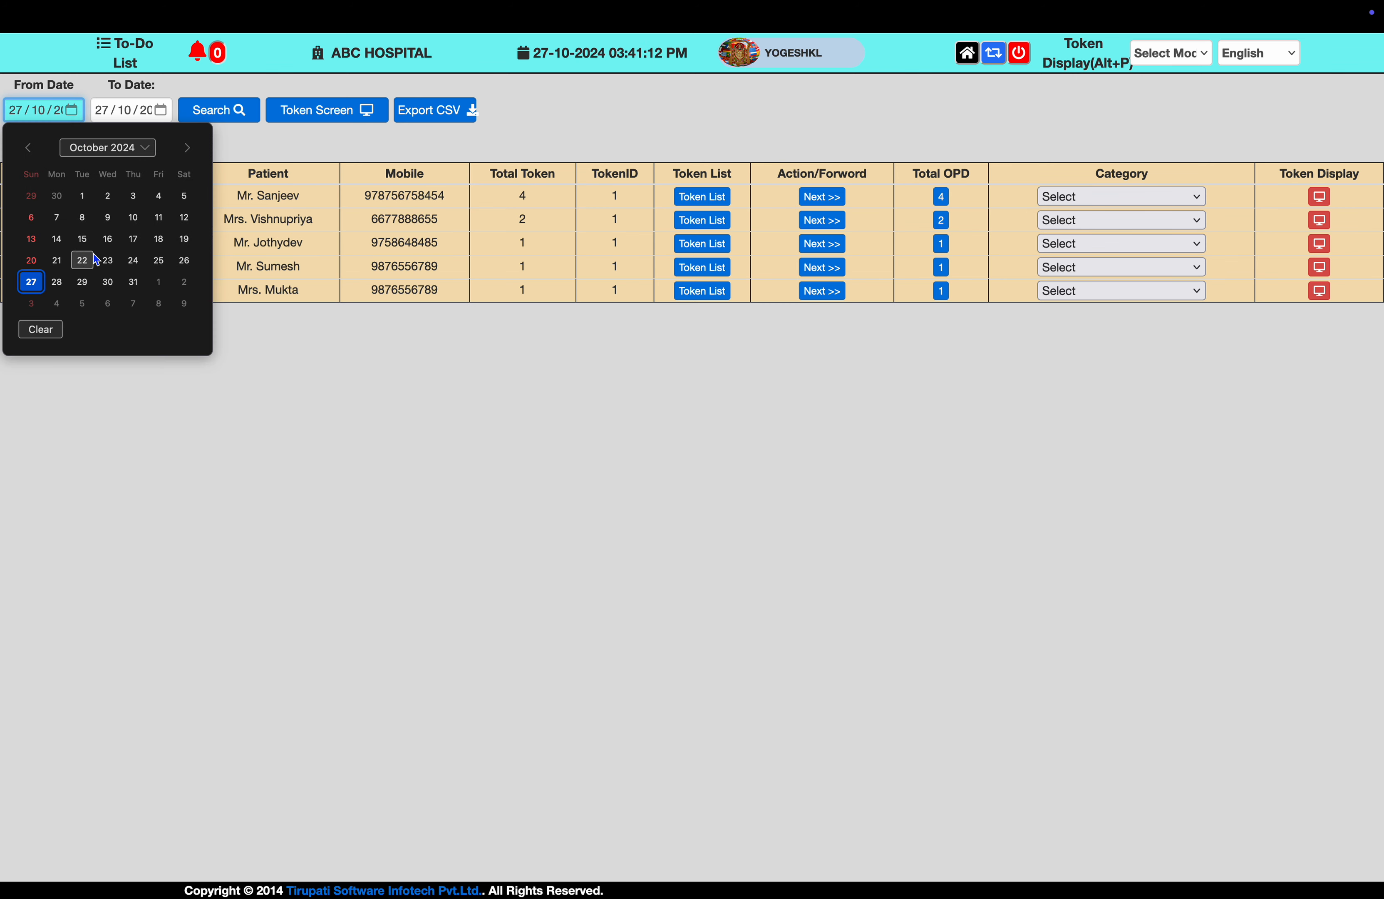
left_click(184, 261)
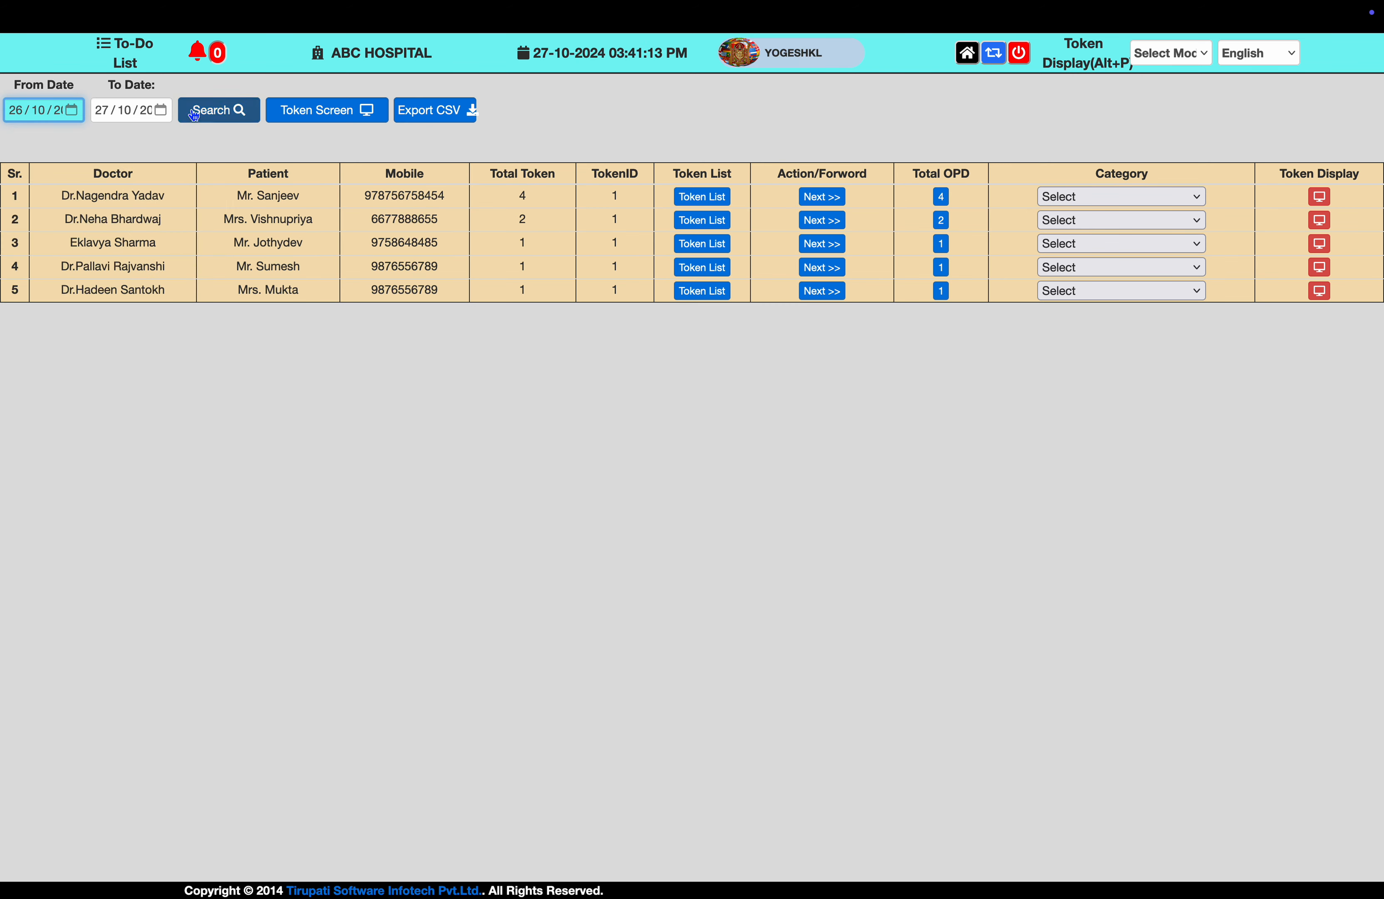
left_click(167, 113)
left_click(270, 261)
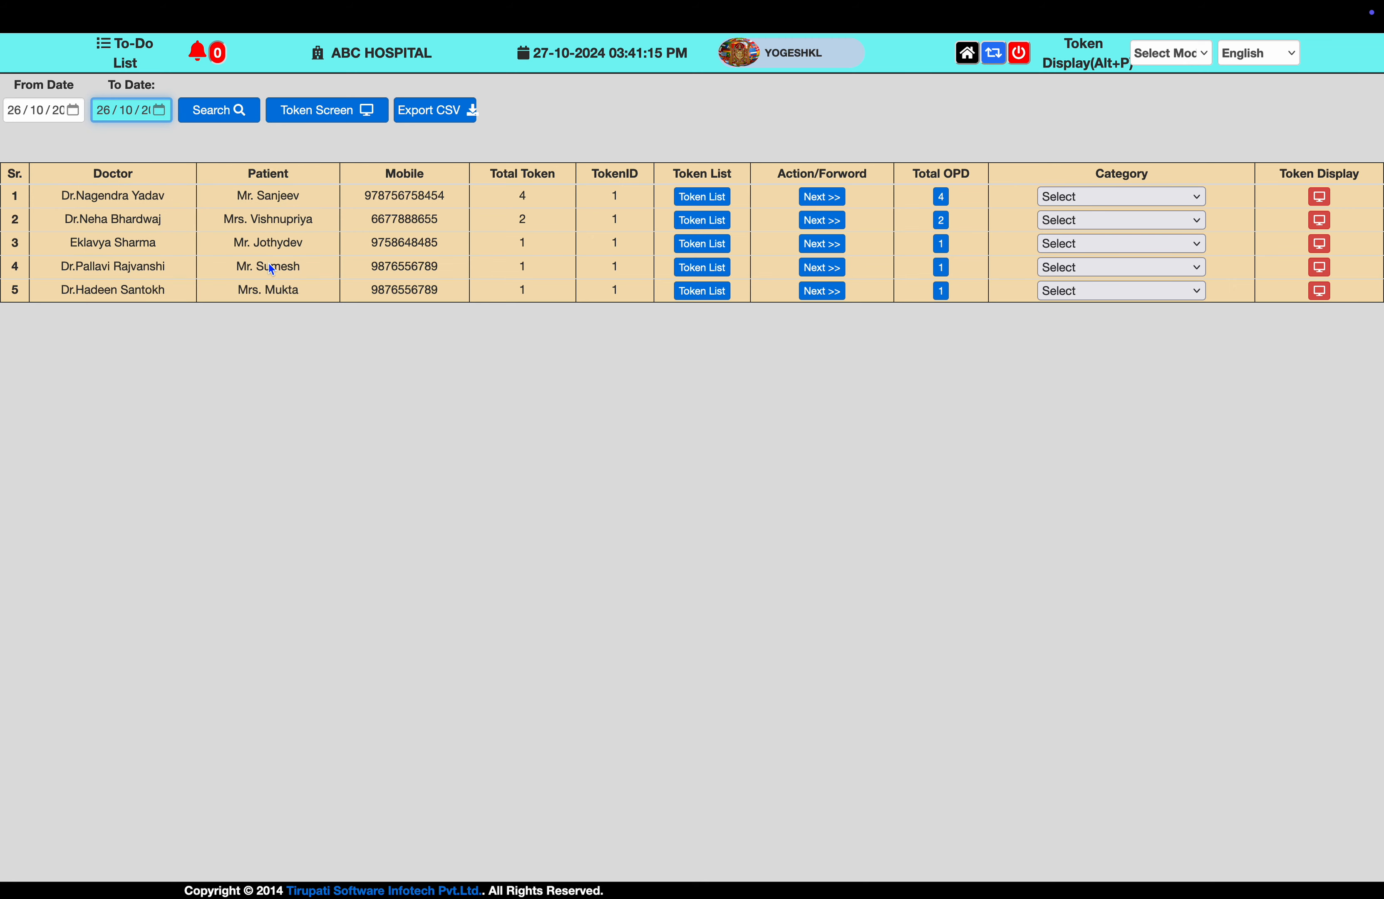
left_click(229, 114)
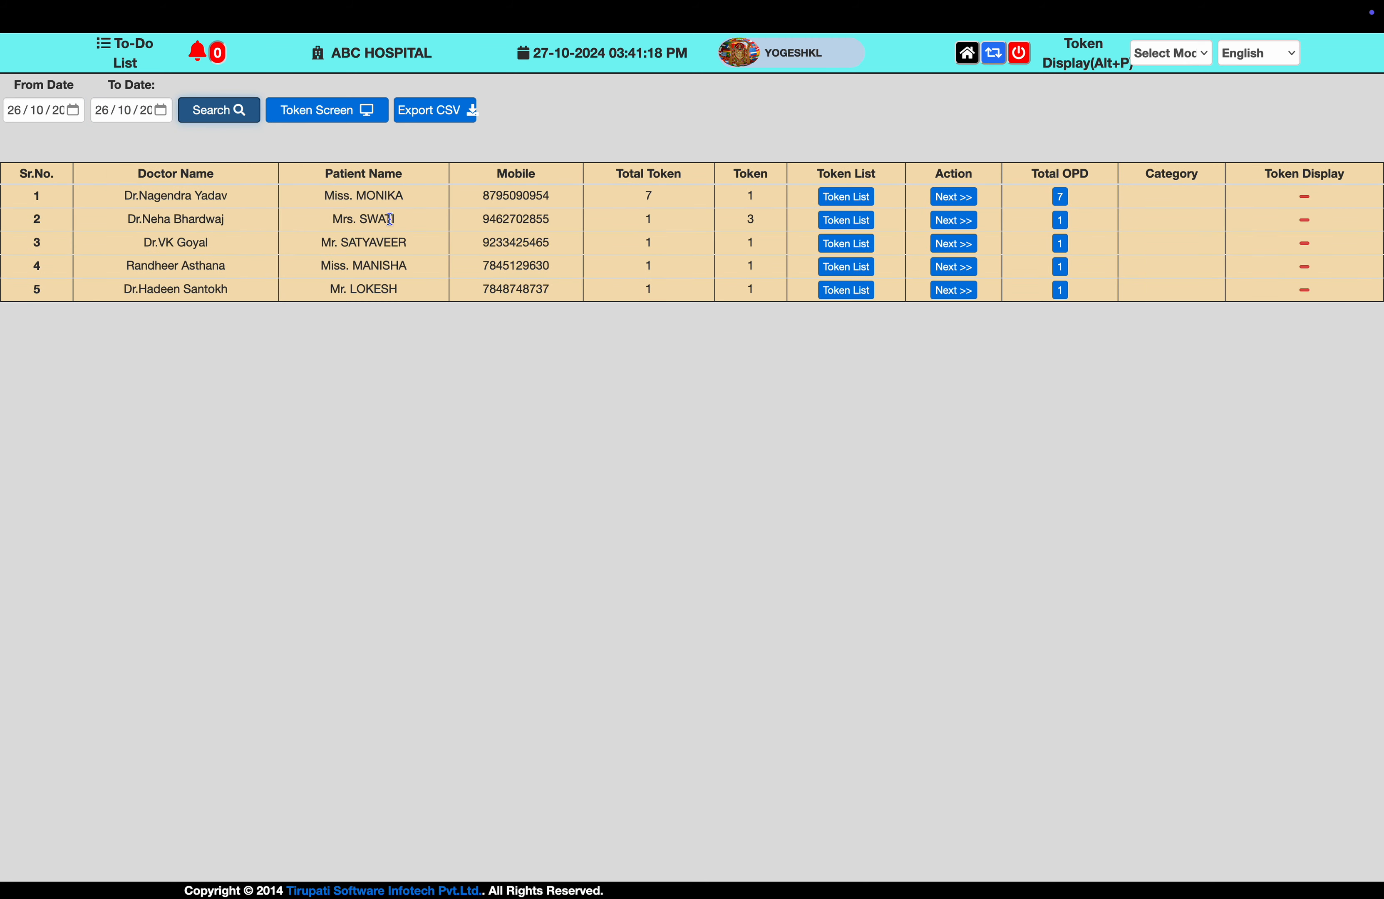
left_click(1061, 199)
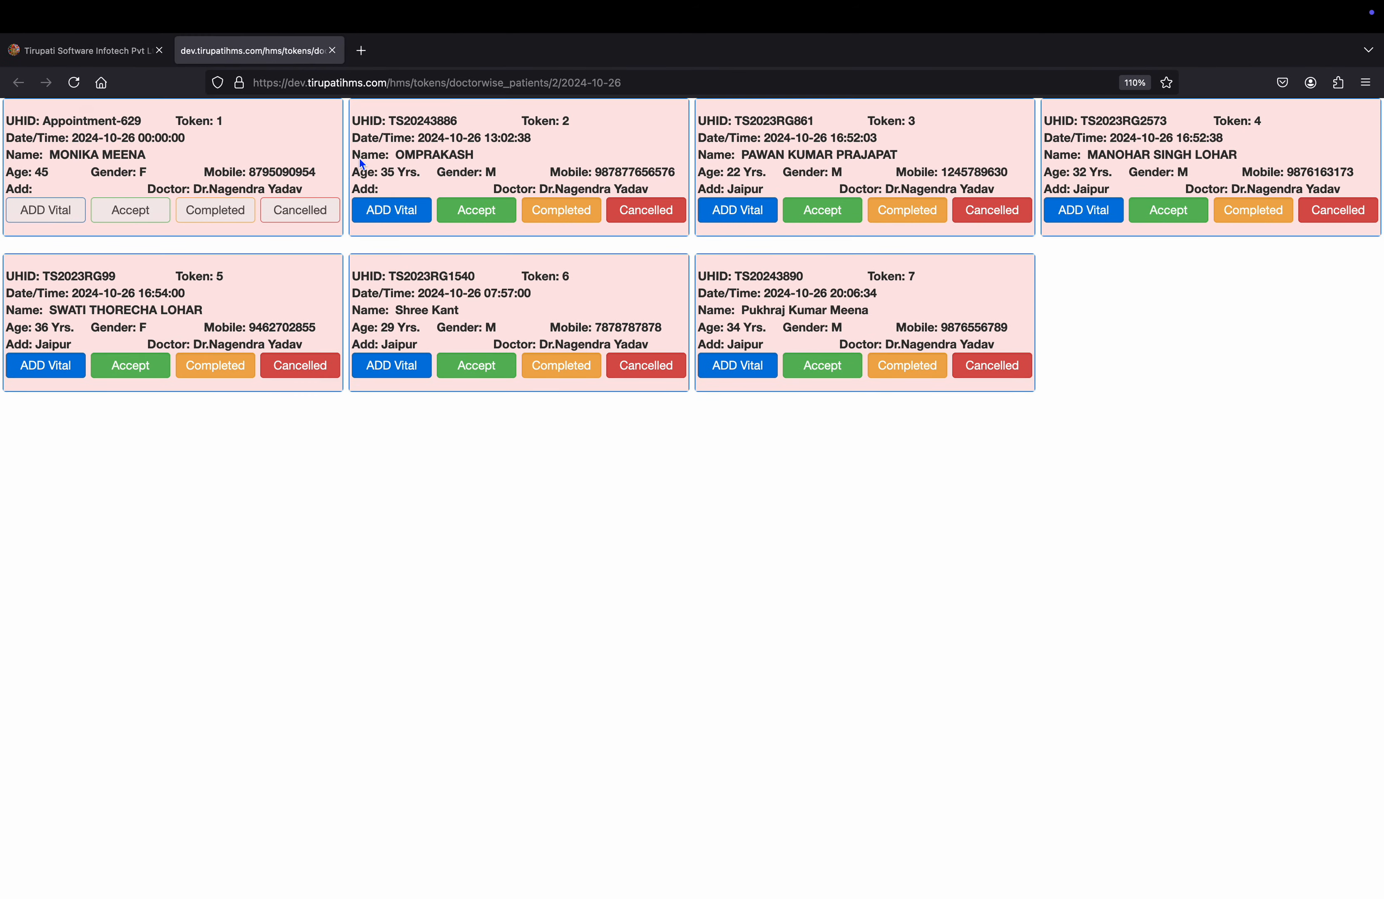
left_click(120, 49)
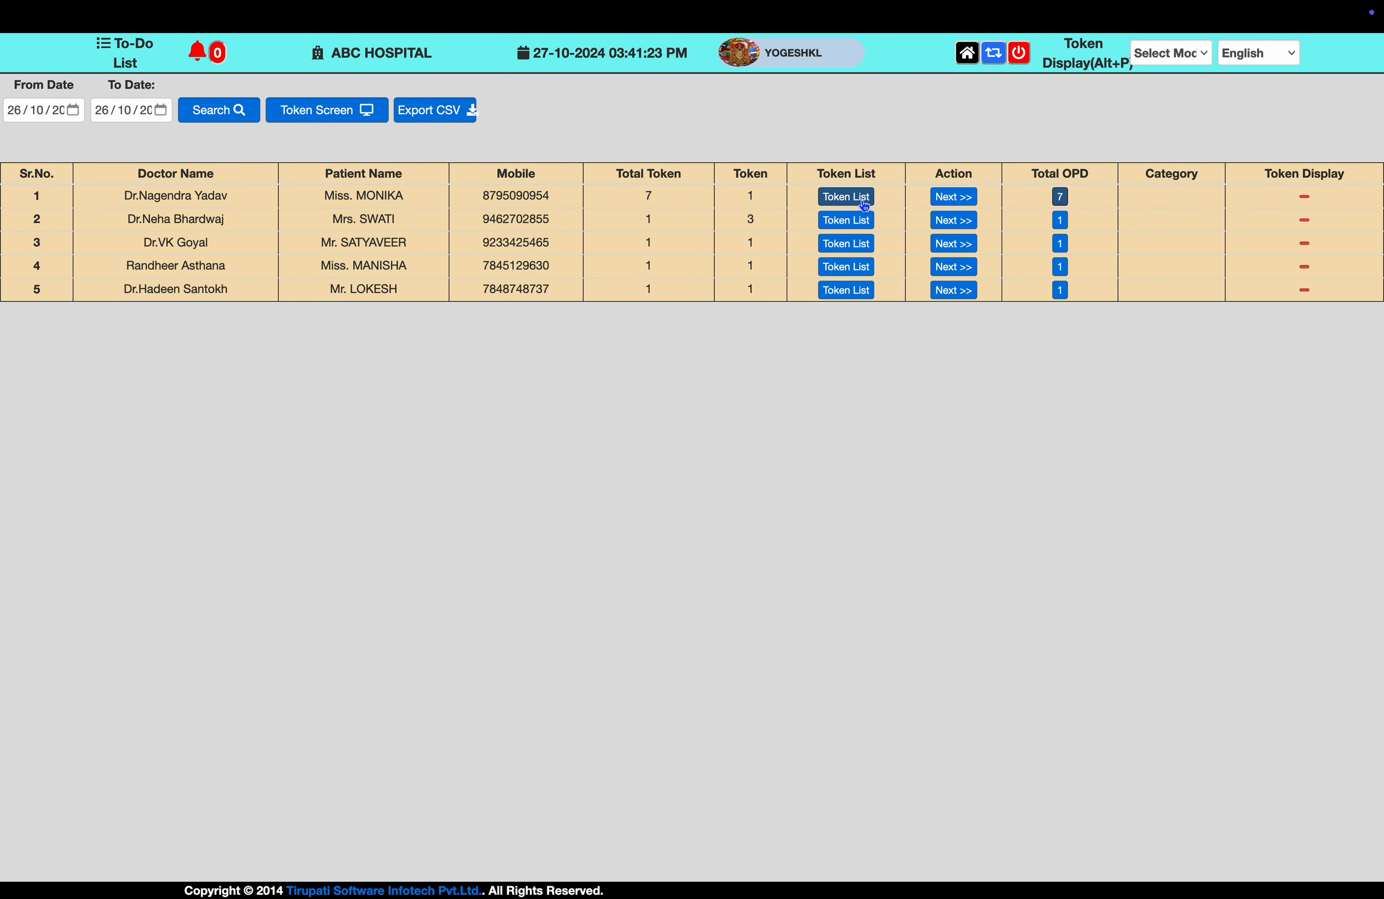
left_click(860, 198)
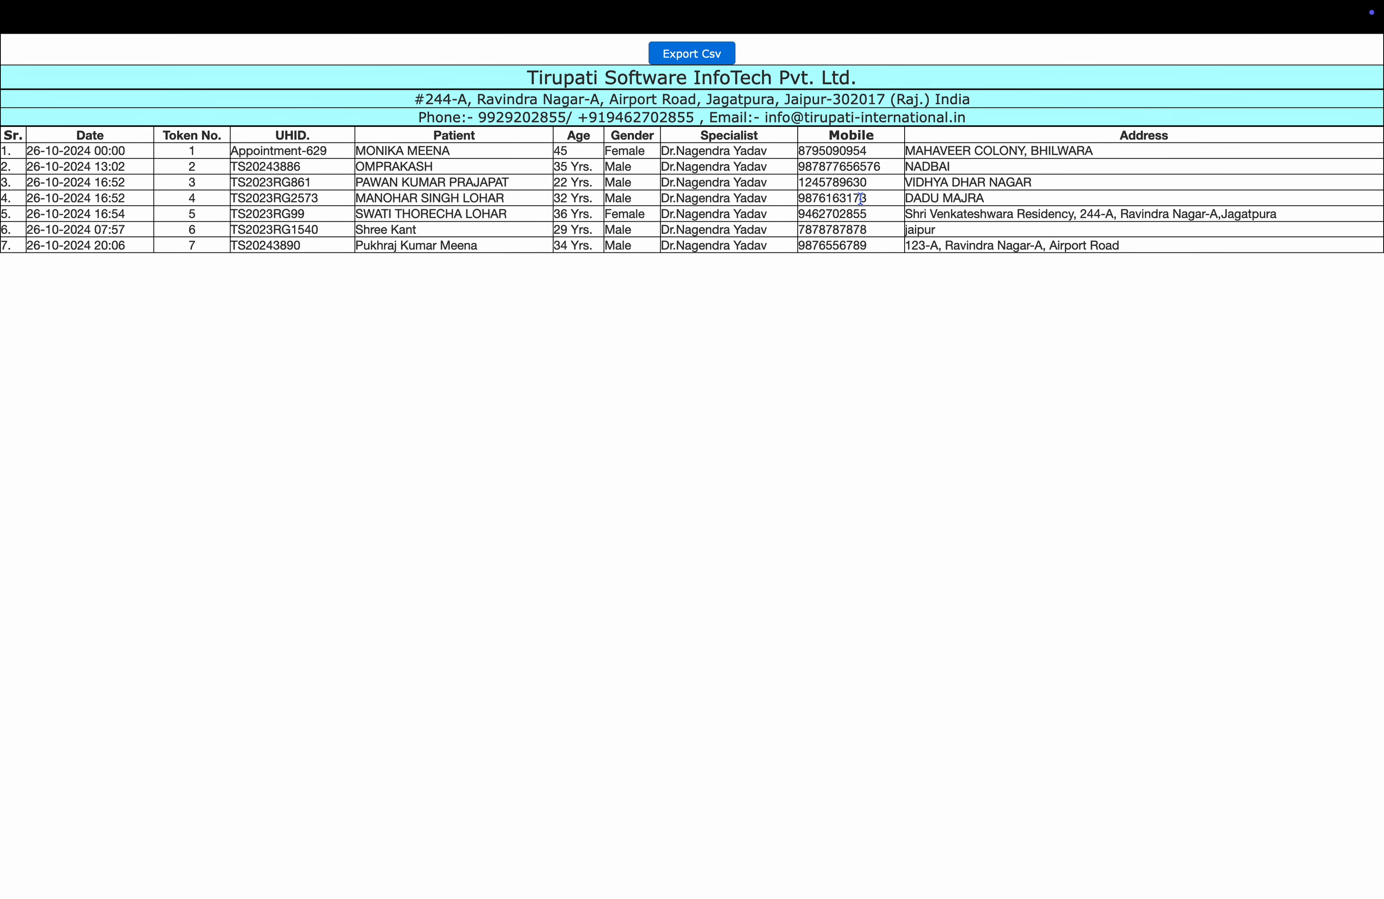
key("super+w")
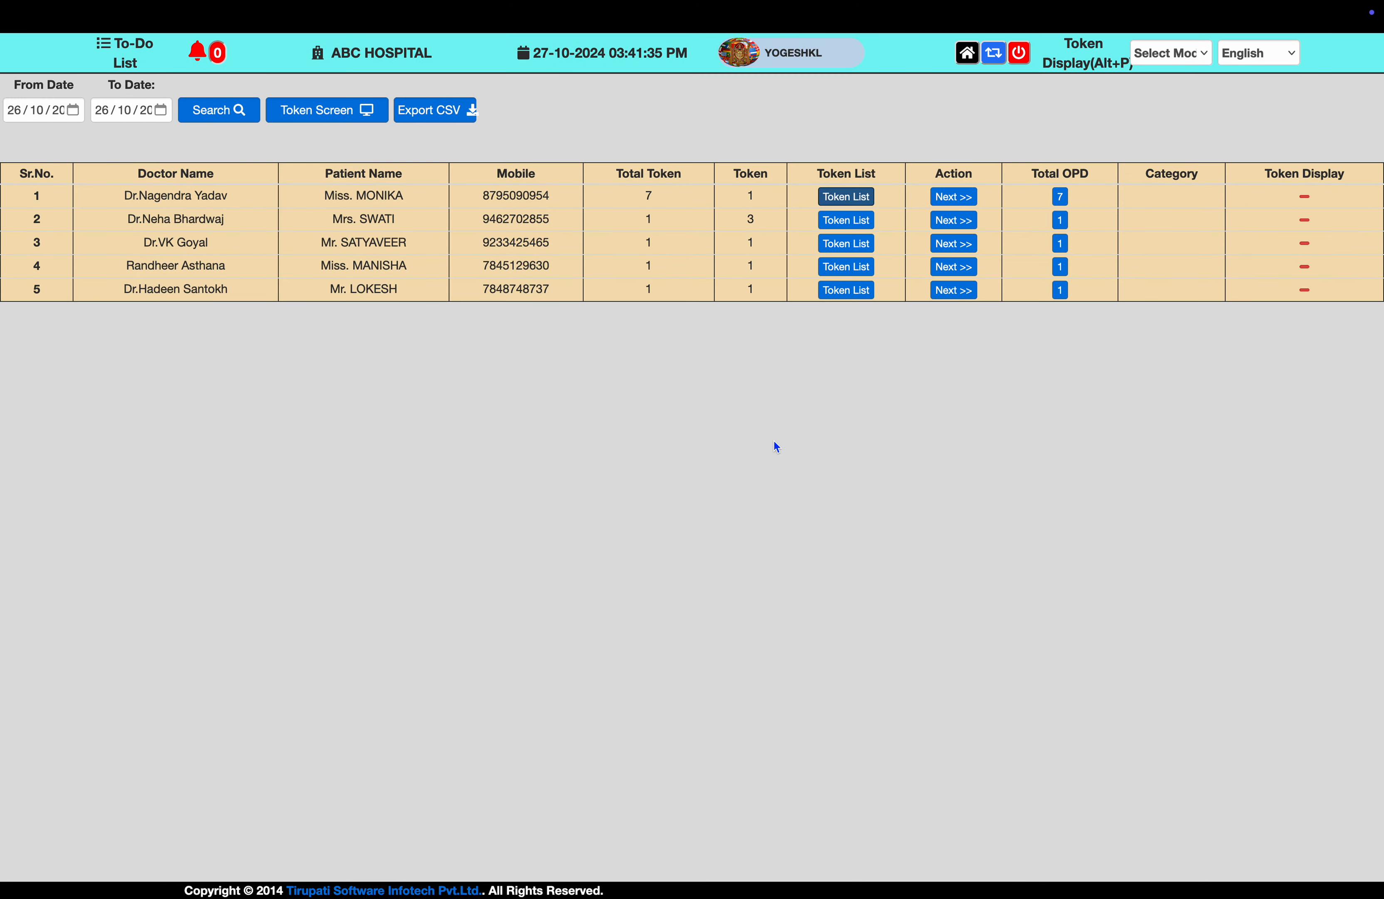
key("super+minus")
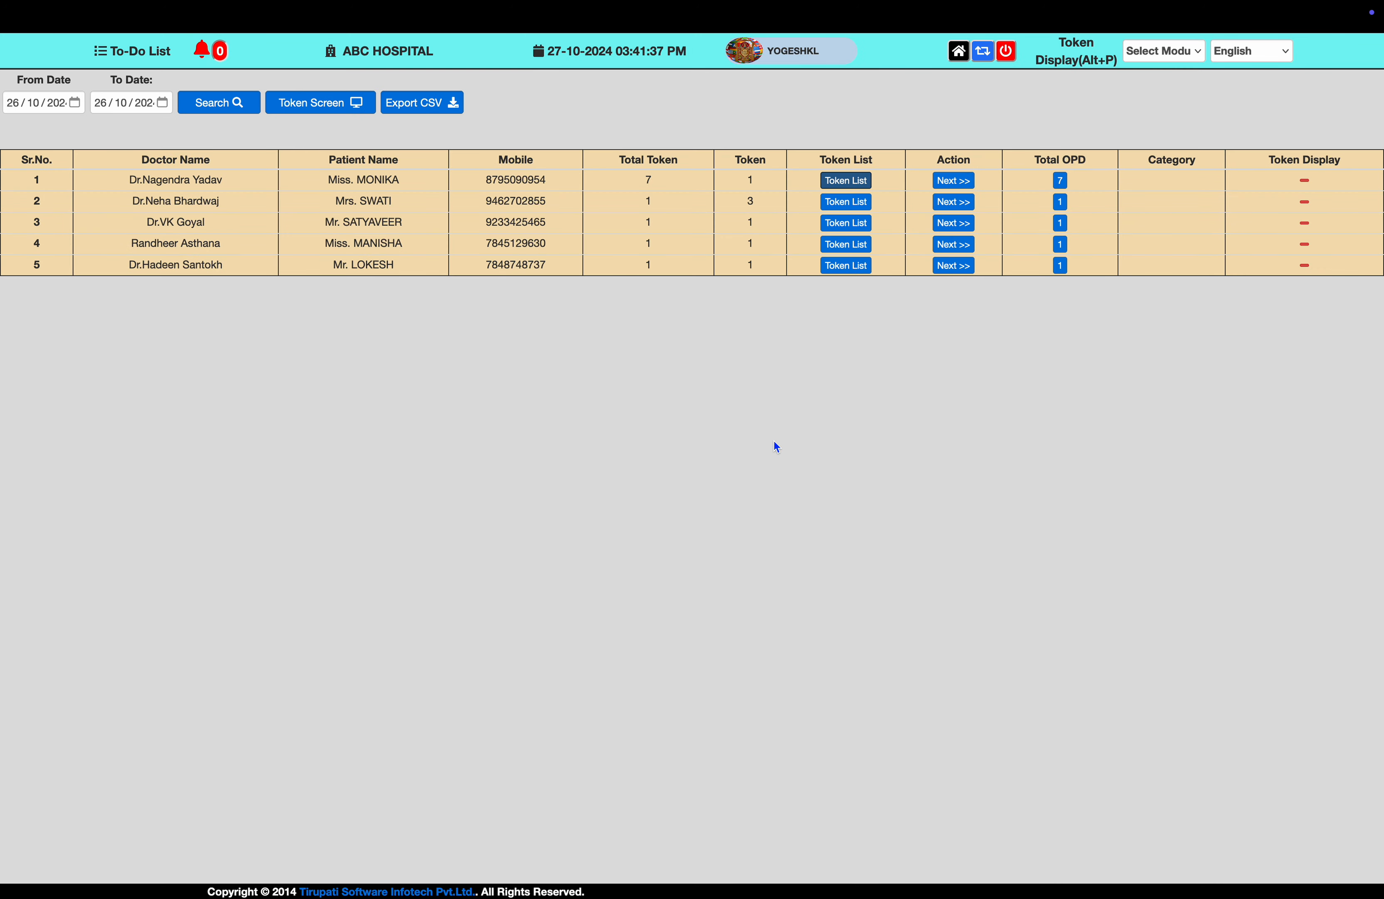